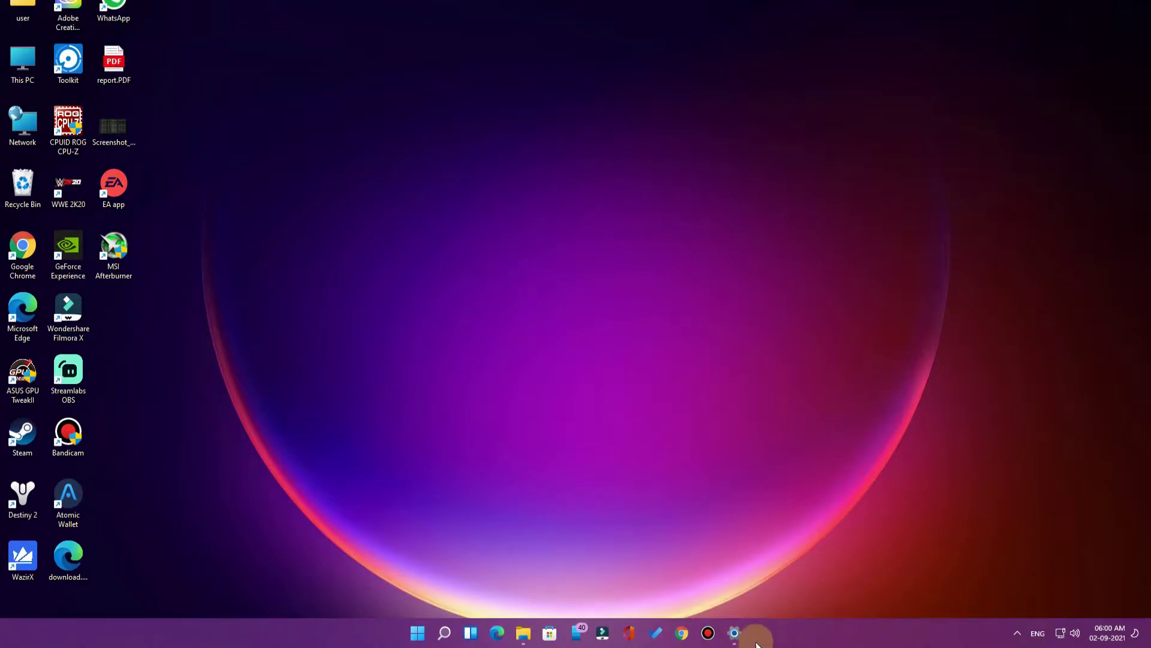
Look through the Apps, Network & internet and System Multitasking pages in Windows Settings, and return to the desktop.
{"action": "left_click", "coordinate": [736, 635]}
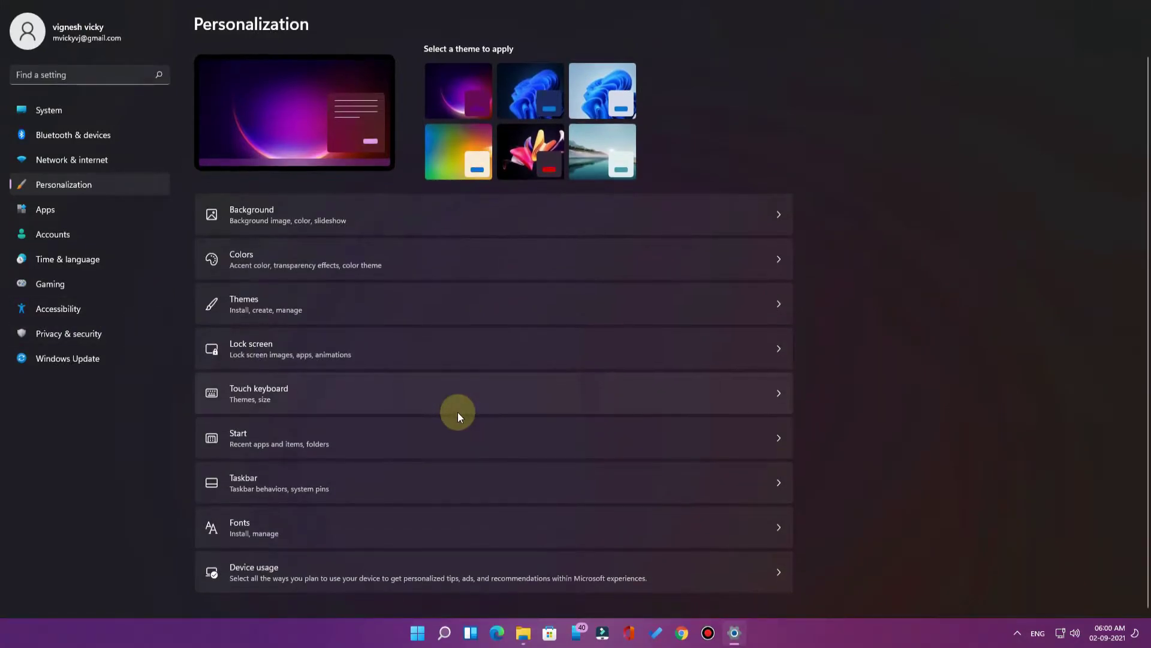
{"action": "left_click", "coordinate": [63, 217]}
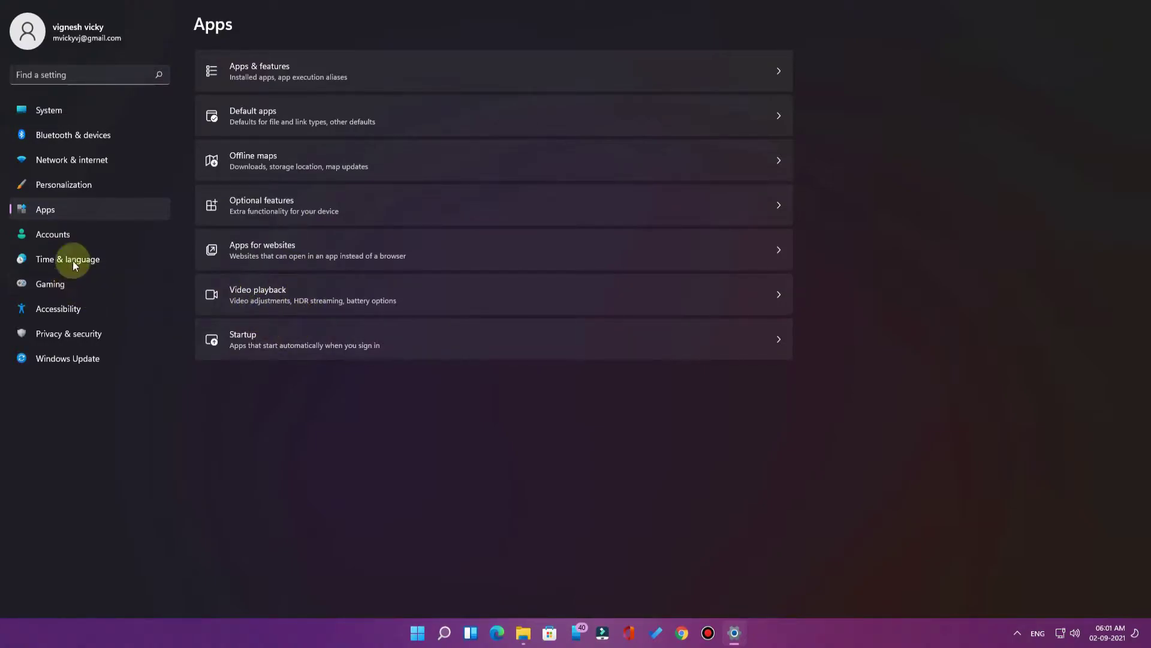
{"action": "left_click", "coordinate": [84, 168]}
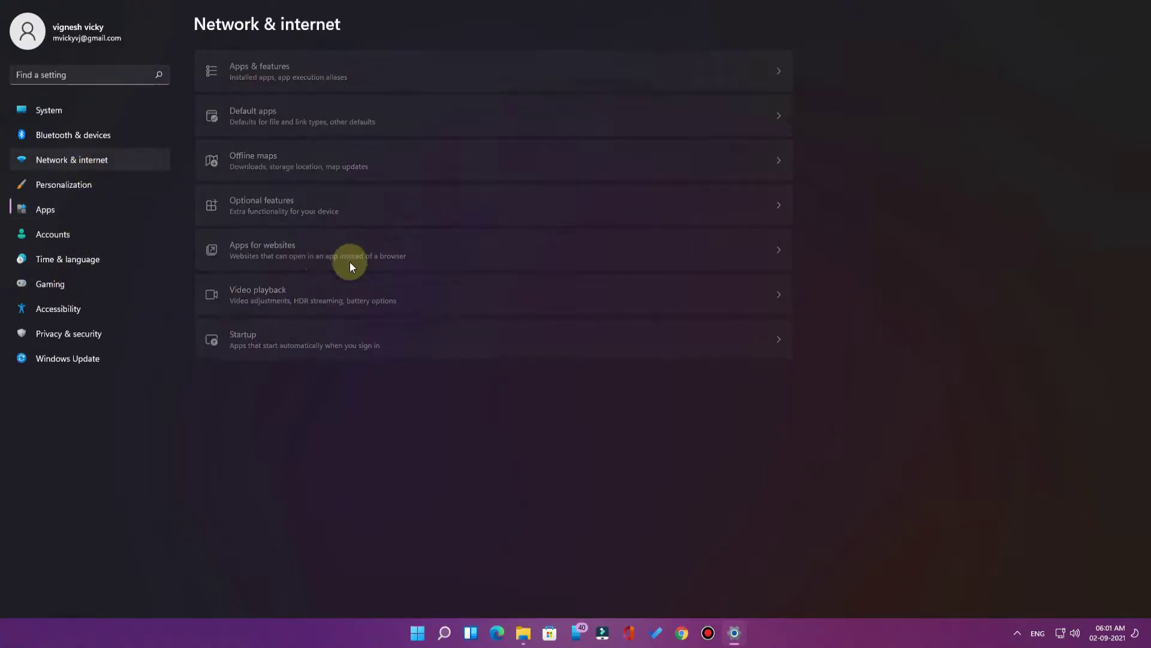
{"action": "left_click", "coordinate": [74, 116]}
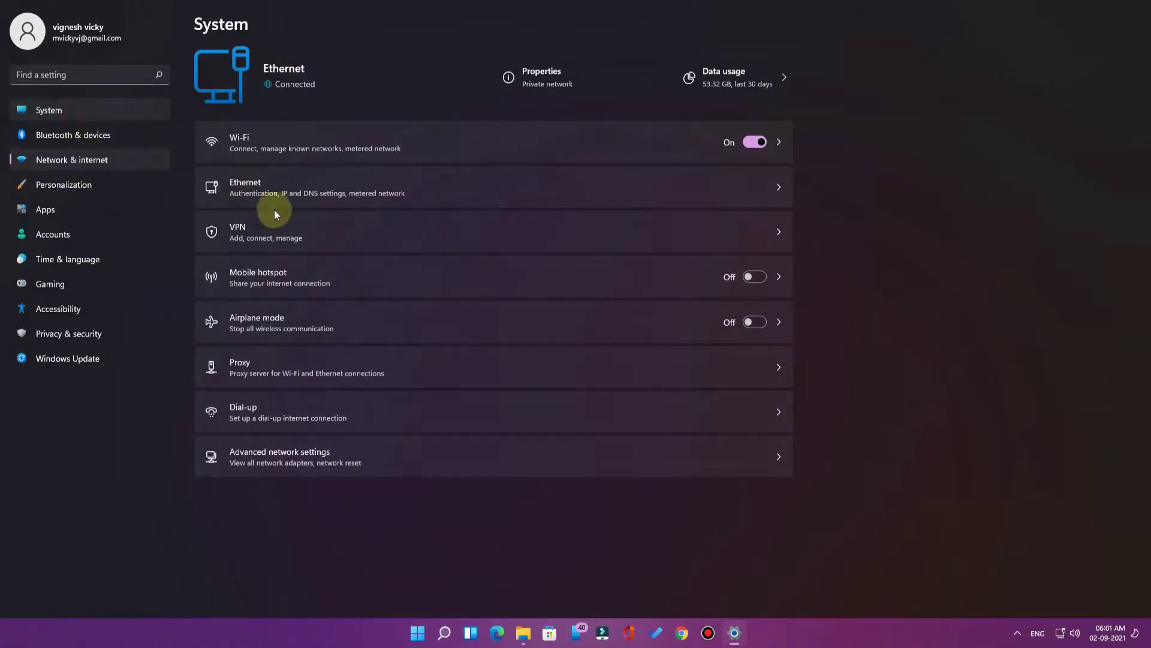
{"action": "left_click", "coordinate": [264, 447]}
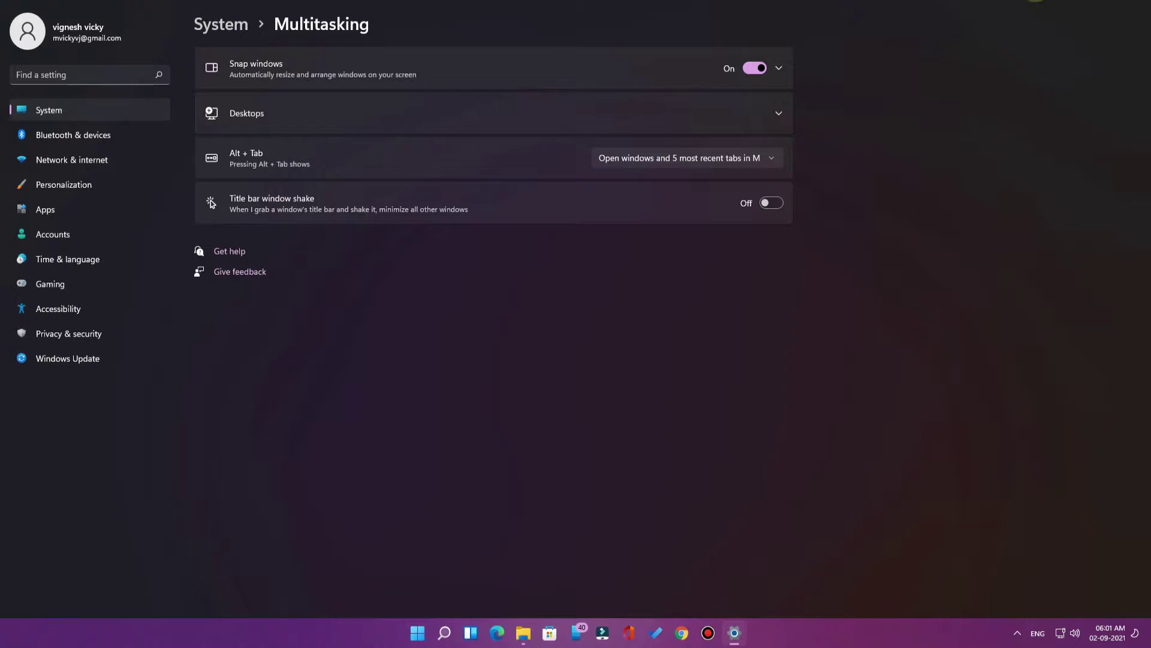
{"action": "key", "text": "super+d"}
{"action": "right_click", "coordinate": [635, 81]}
{"action": "left_click", "coordinate": [677, 141]}
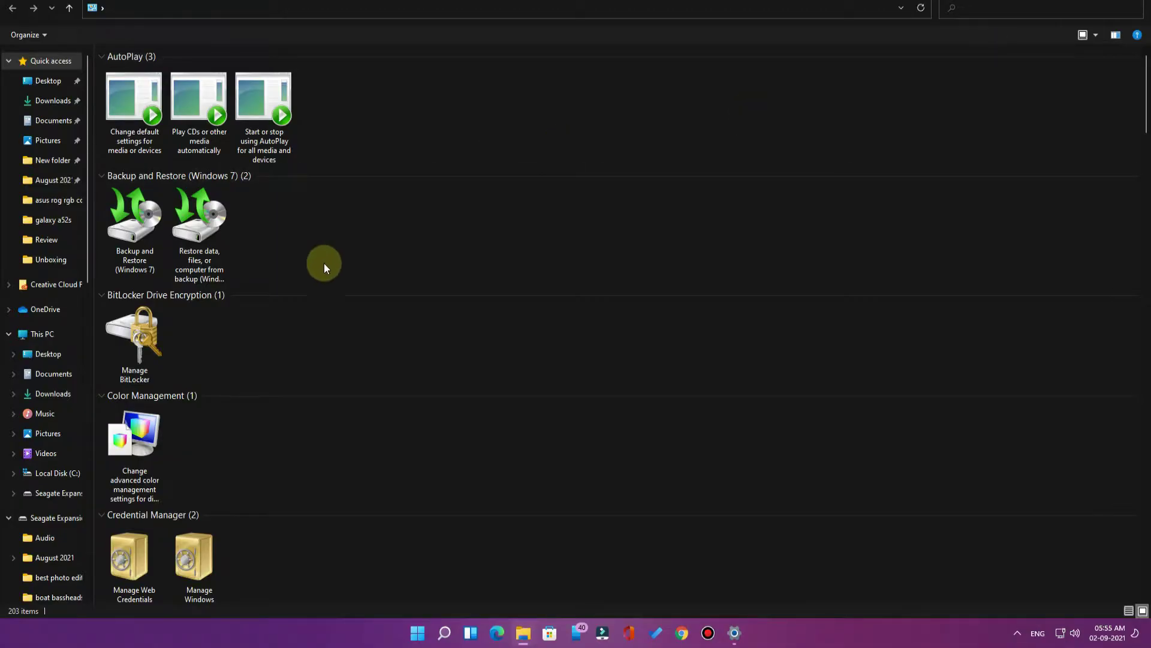
Examine the setting categories in the all-in-one settings folder, from AutoPlay down to Security and Maintenance.
{"action": "scroll", "coordinate": [354, 291], "scroll_direction": "down", "scroll_amount": 15}
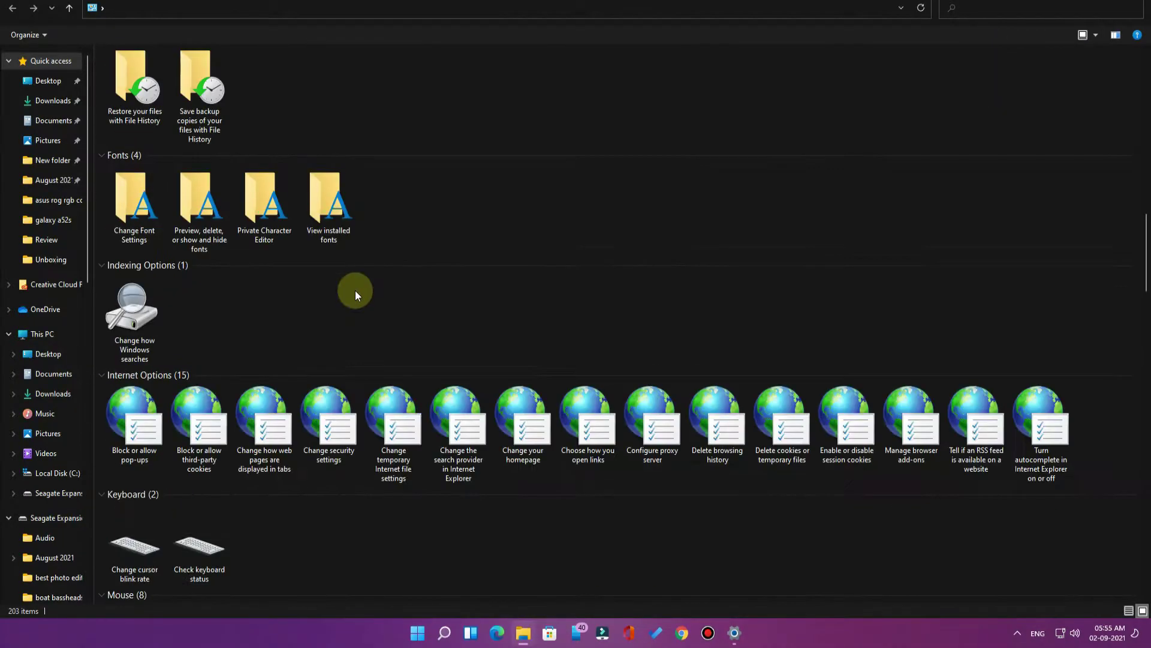
{"action": "scroll", "coordinate": [357, 291], "scroll_direction": "down", "scroll_amount": 20}
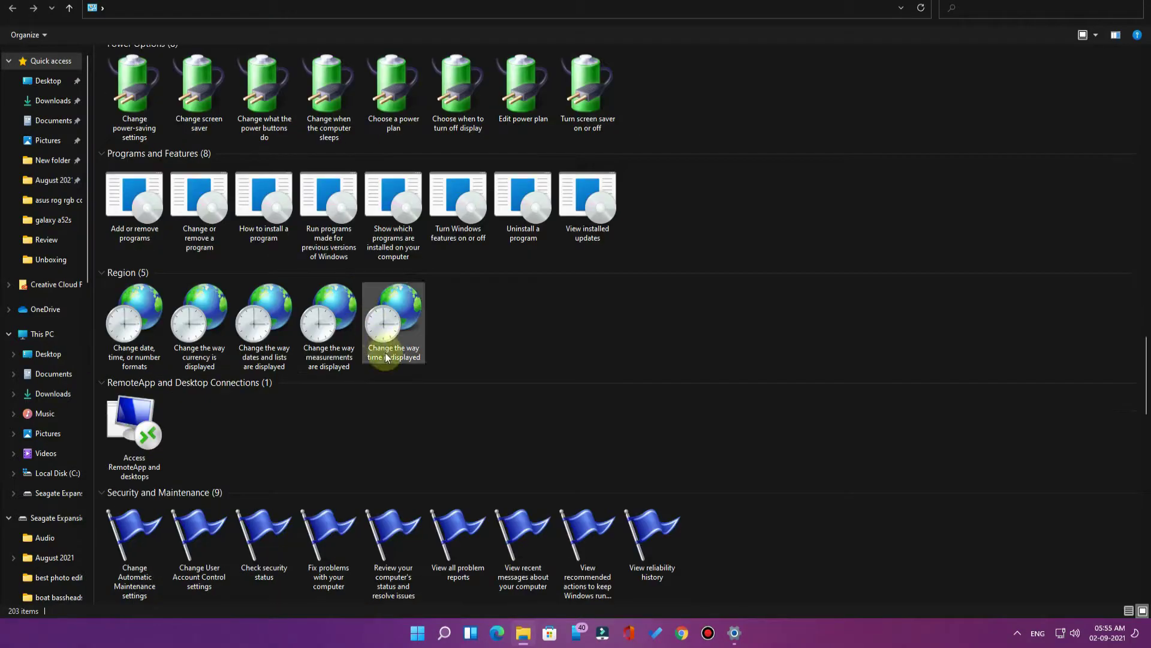
{"action": "scroll", "coordinate": [390, 369], "scroll_direction": "down", "scroll_amount": 2}
{"action": "scroll", "coordinate": [431, 482], "scroll_direction": "up", "scroll_amount": 20}
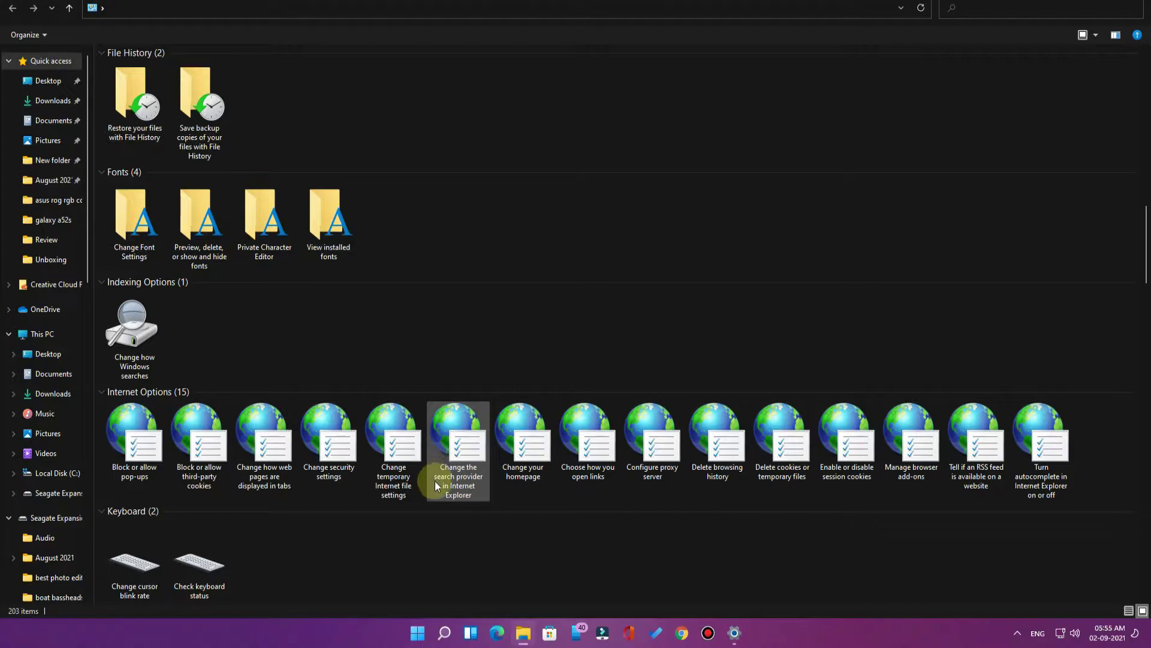
{"action": "scroll", "coordinate": [456, 484], "scroll_direction": "up", "scroll_amount": 15}
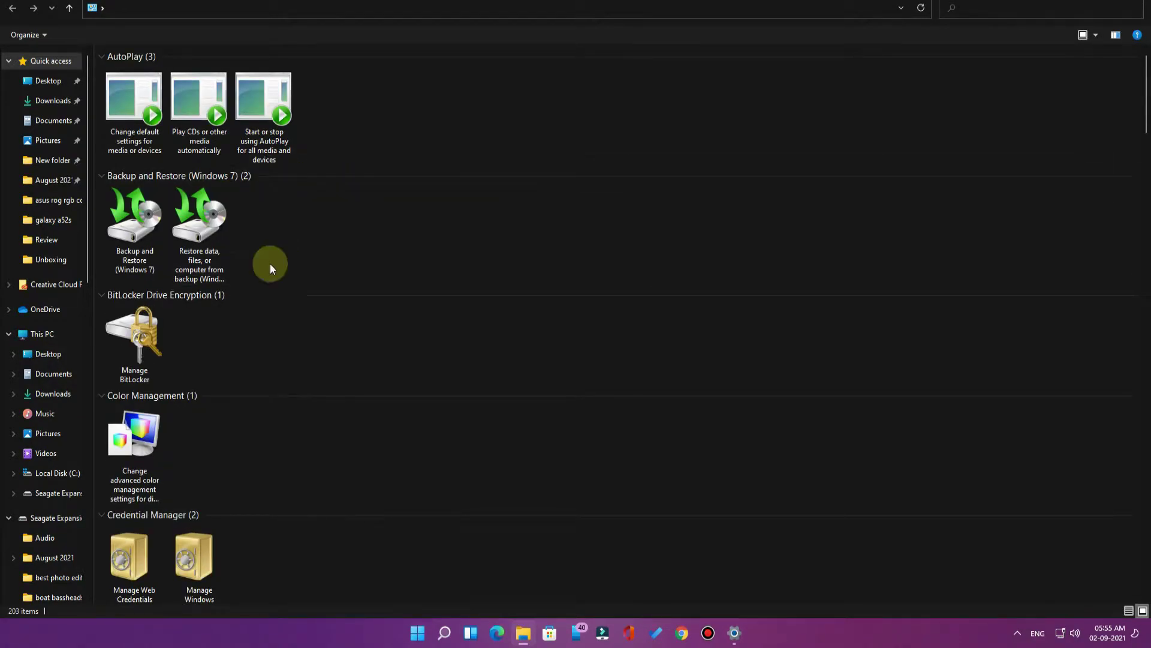
{"action": "scroll", "coordinate": [381, 410], "scroll_direction": "down", "scroll_amount": 12}
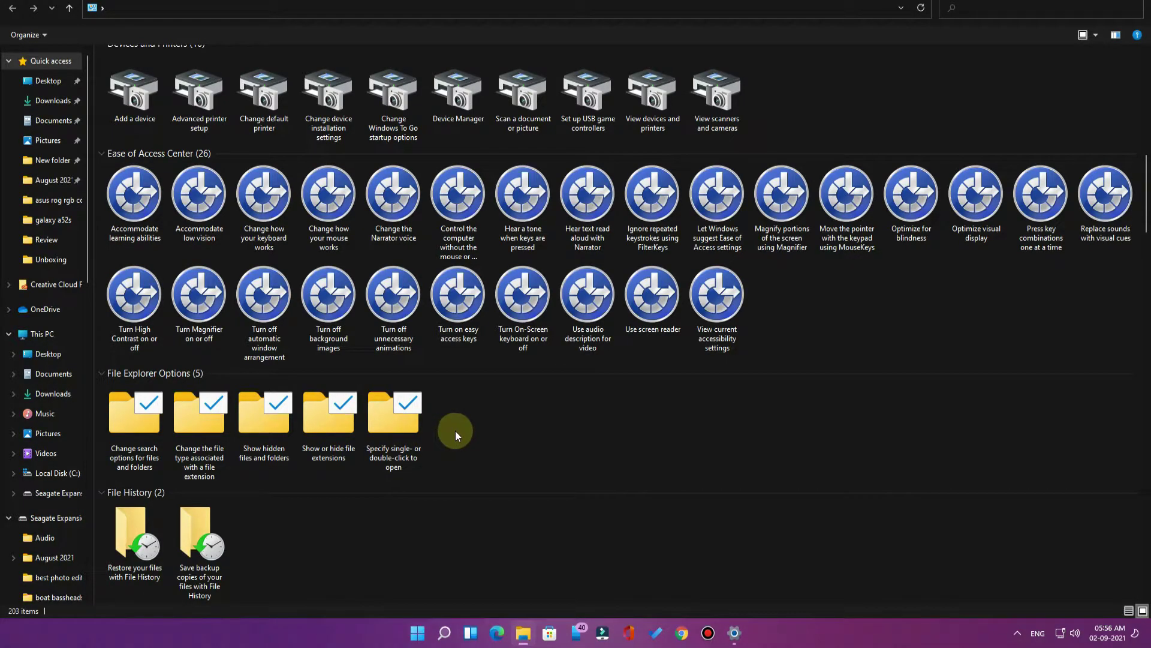
{"action": "scroll", "coordinate": [458, 429], "scroll_direction": "down", "scroll_amount": 5}
{"action": "scroll", "coordinate": [390, 465], "scroll_direction": "up", "scroll_amount": 7}
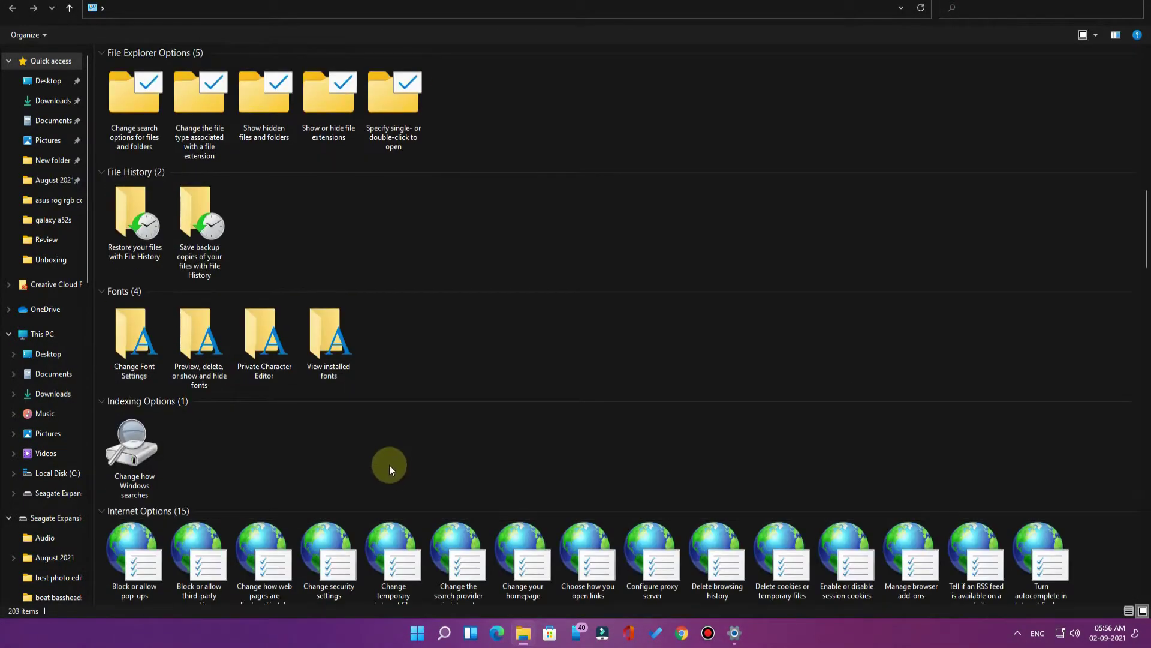
{"action": "scroll", "coordinate": [387, 471], "scroll_direction": "up", "scroll_amount": 10}
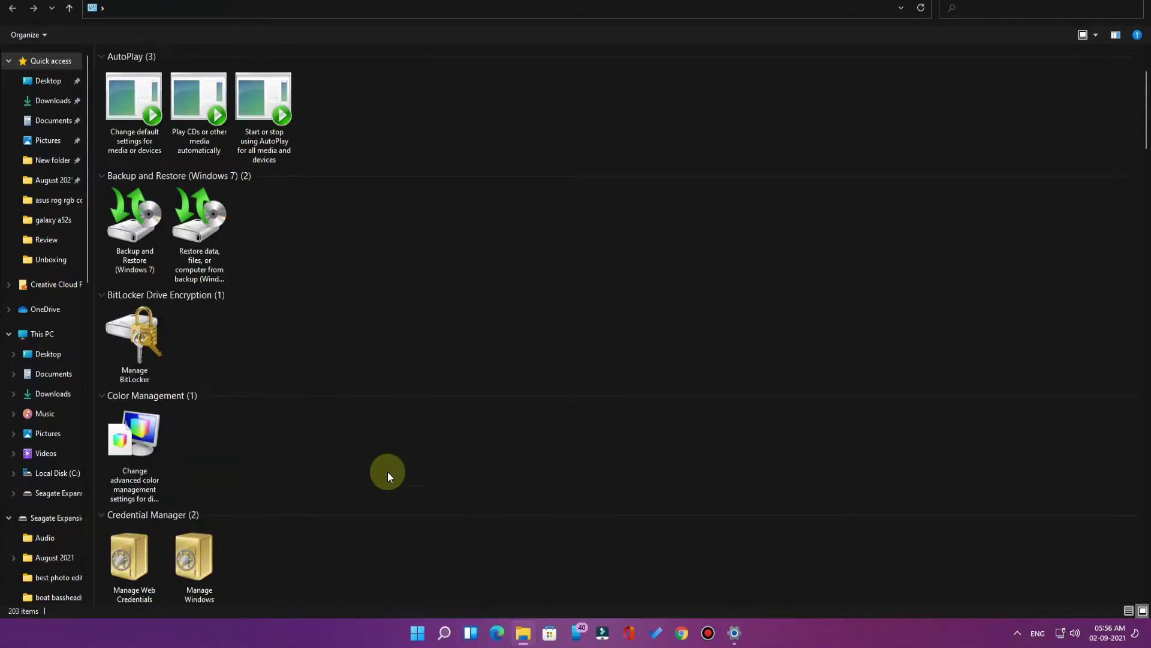
{"action": "scroll", "coordinate": [388, 472], "scroll_direction": "down", "scroll_amount": 8}
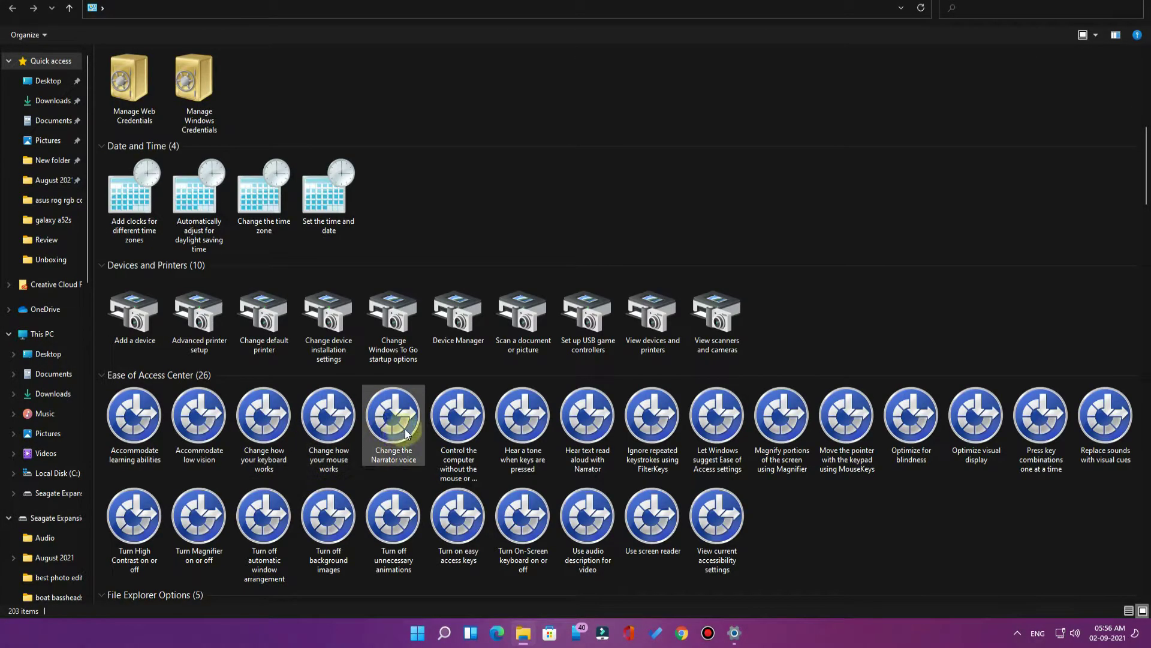
{"action": "scroll", "coordinate": [448, 429], "scroll_direction": "down", "scroll_amount": 3}
{"action": "scroll", "coordinate": [447, 429], "scroll_direction": "down", "scroll_amount": 5}
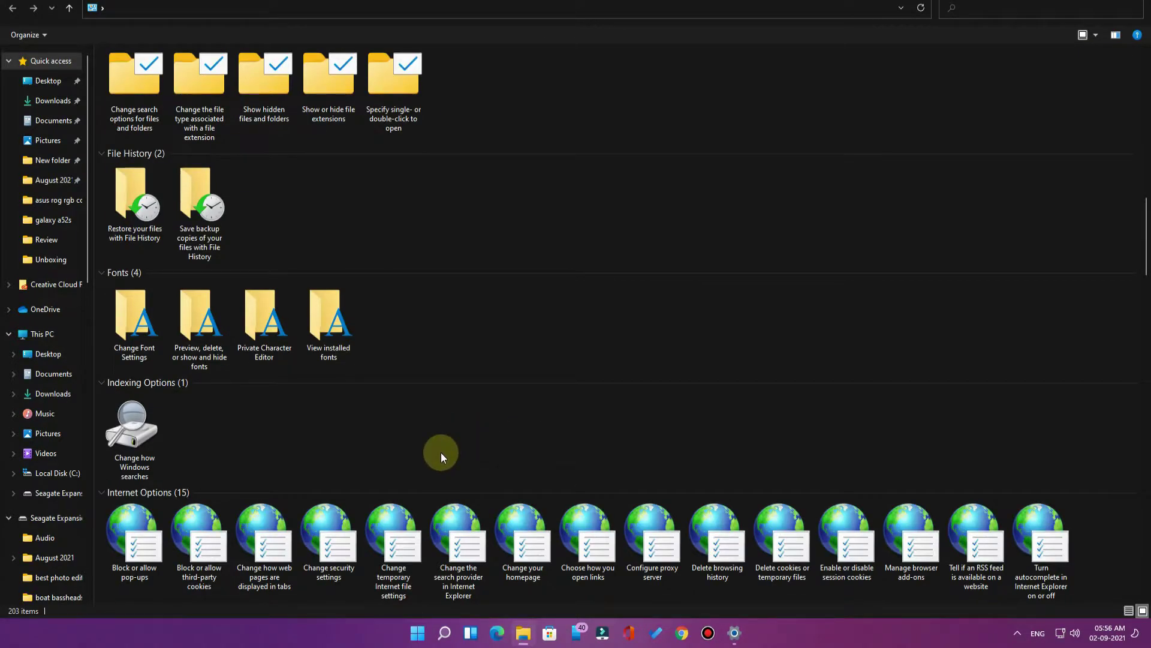
{"action": "scroll", "coordinate": [440, 452], "scroll_direction": "down", "scroll_amount": 5}
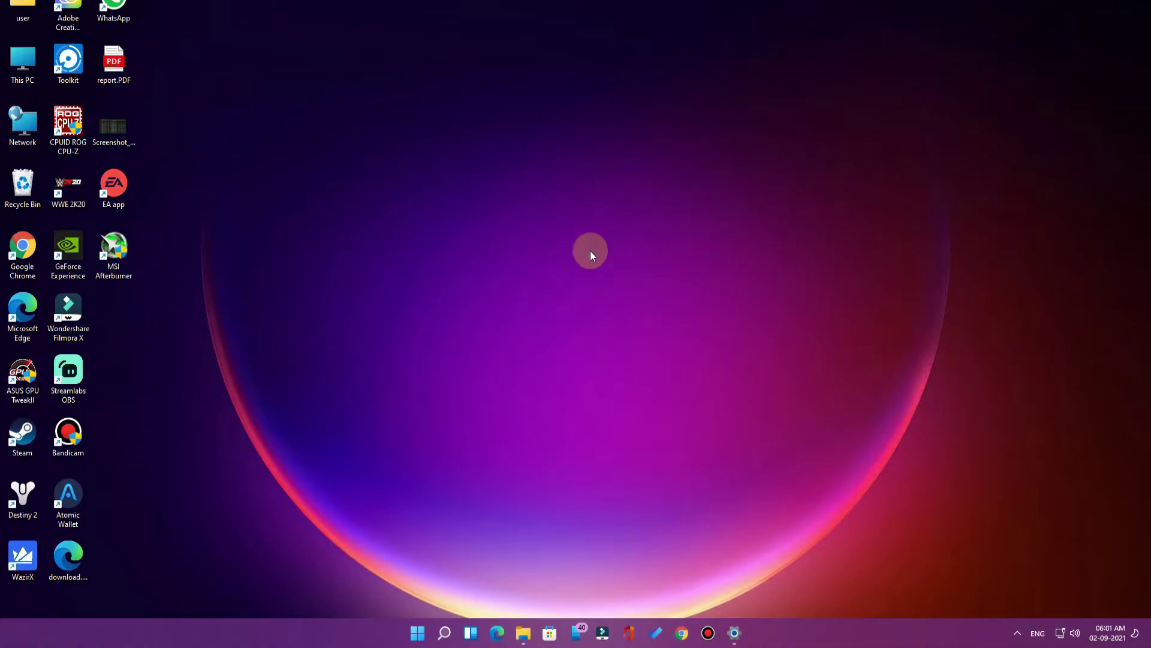
Create a new folder on the desktop and name it GodMode.{ED7BA470-8E54-465E-825C-99712043E01C}.
{"action": "right_click", "coordinate": [925, 88]}
{"action": "left_click", "coordinate": [984, 189]}
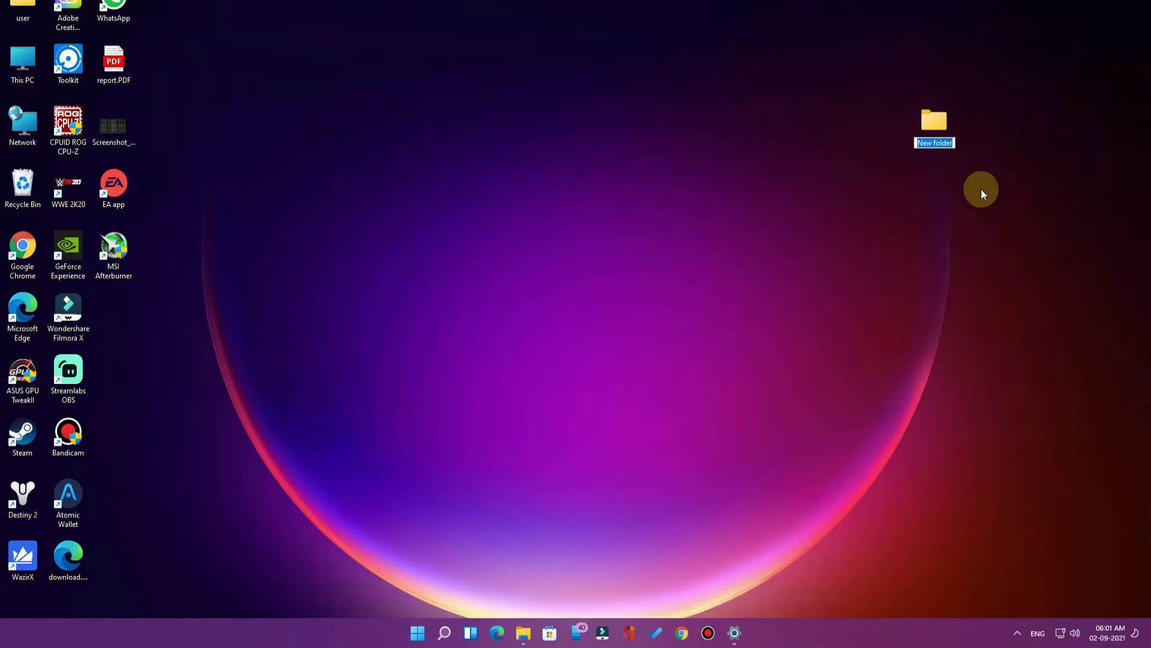
{"action": "key", "text": "BackSpace"}
{"action": "type", "text": "{ED7BA470-8E54-465E-825C-99712043E01C}"}
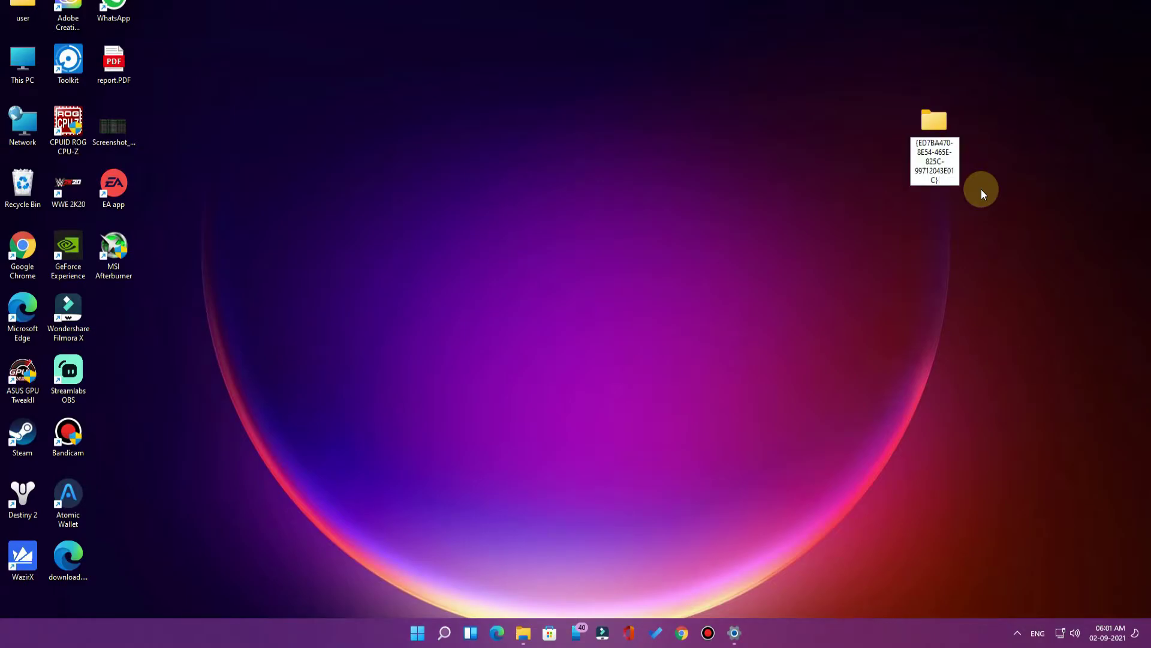
{"action": "left_click_drag", "start_coordinate": [944, 180], "coordinate": [905, 143]}
{"action": "left_click", "coordinate": [946, 179]}
{"action": "left_click", "coordinate": [936, 179]}
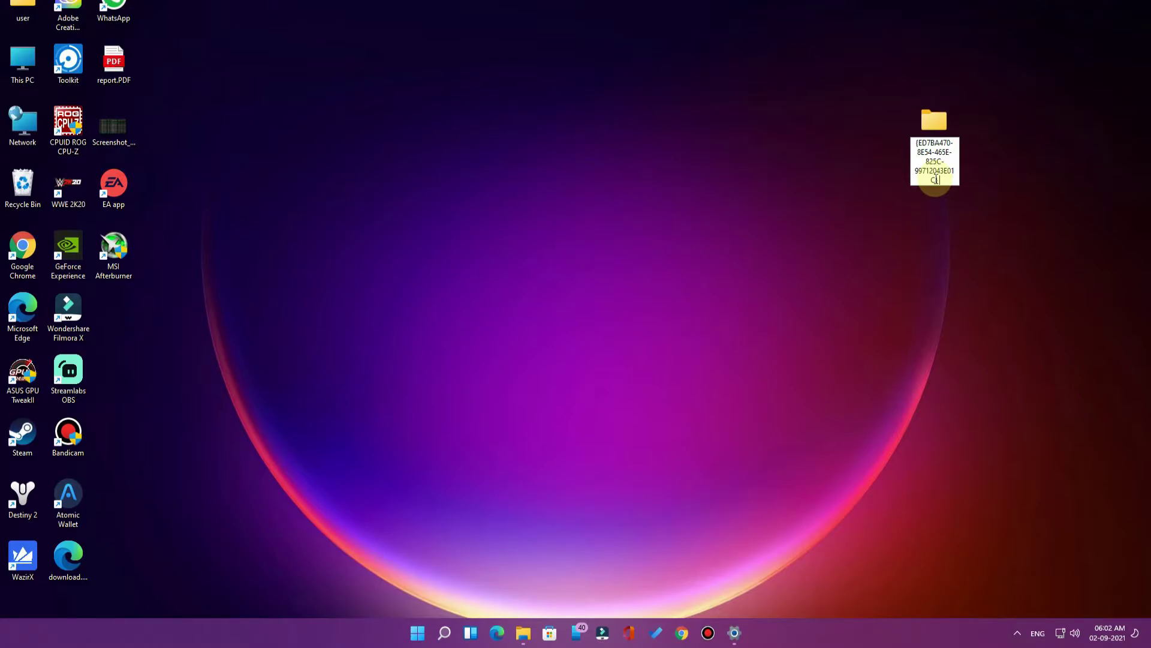
{"action": "key", "text": "Return"}
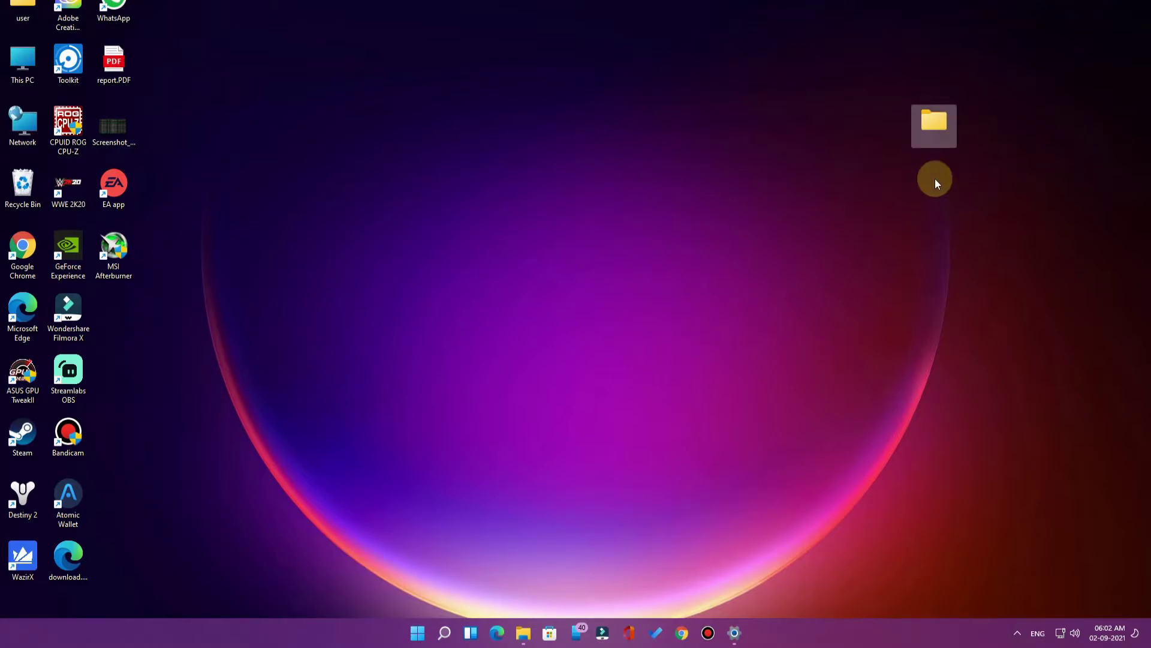
Refresh the desktop and move the new folder's icon closer to the desktop's upper-right corner.
{"action": "right_click", "coordinate": [937, 185]}
{"action": "left_click", "coordinate": [977, 240]}
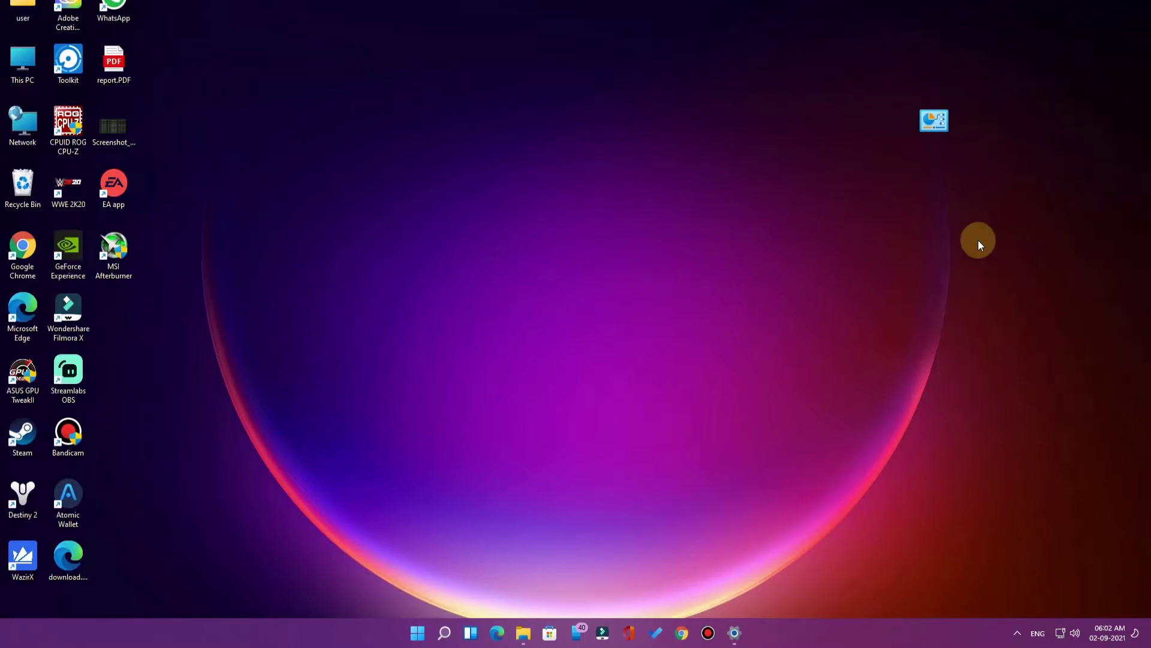
{"action": "left_click_drag", "start_coordinate": [948, 115], "coordinate": [1032, 57]}
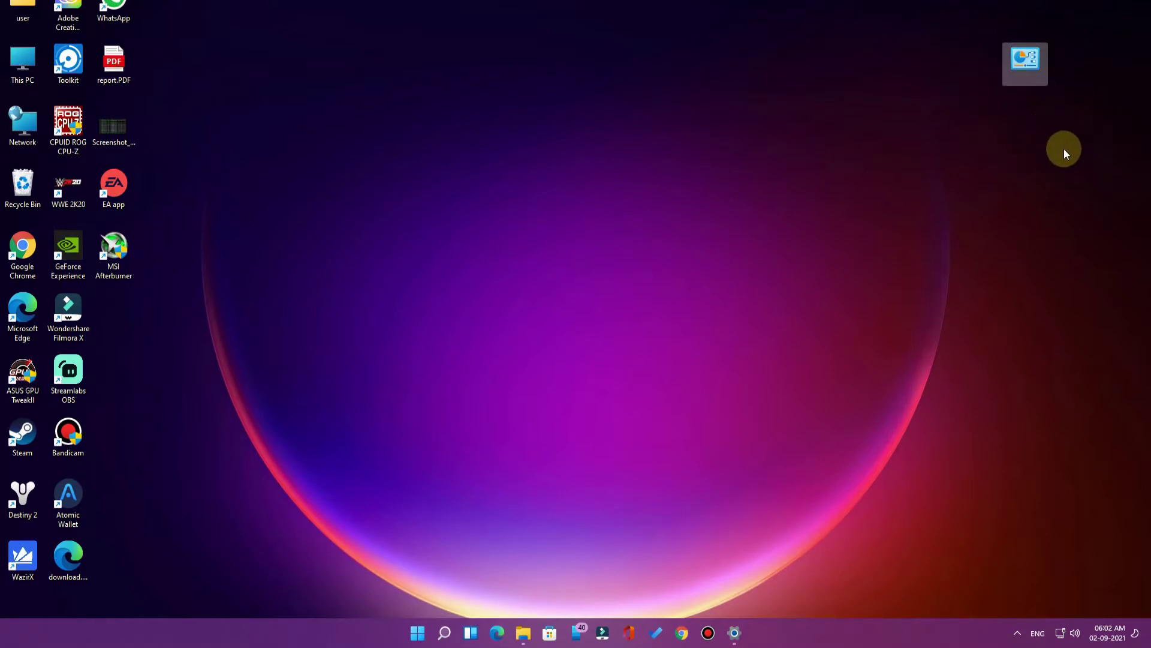
Open the GodMode folder and look through its setting categories down to Work Folders and back up to Programs and Features.
{"action": "double_click", "coordinate": [1031, 60]}
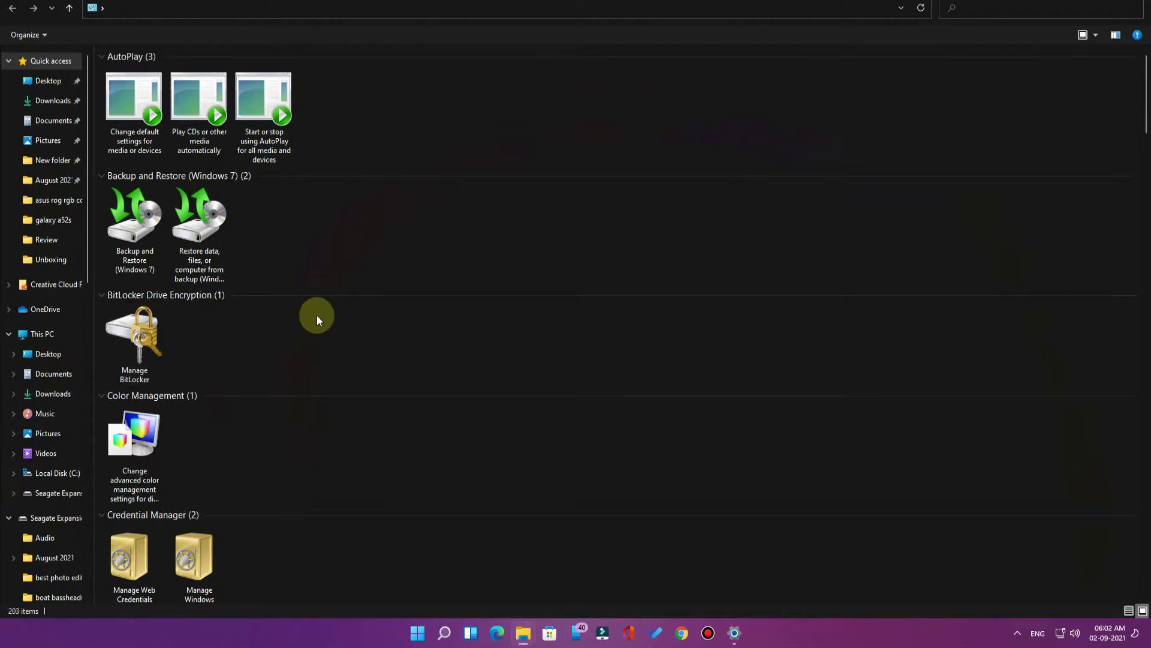
{"action": "scroll", "coordinate": [318, 312], "scroll_direction": "down", "scroll_amount": 15}
{"action": "scroll", "coordinate": [318, 311], "scroll_direction": "down", "scroll_amount": 15}
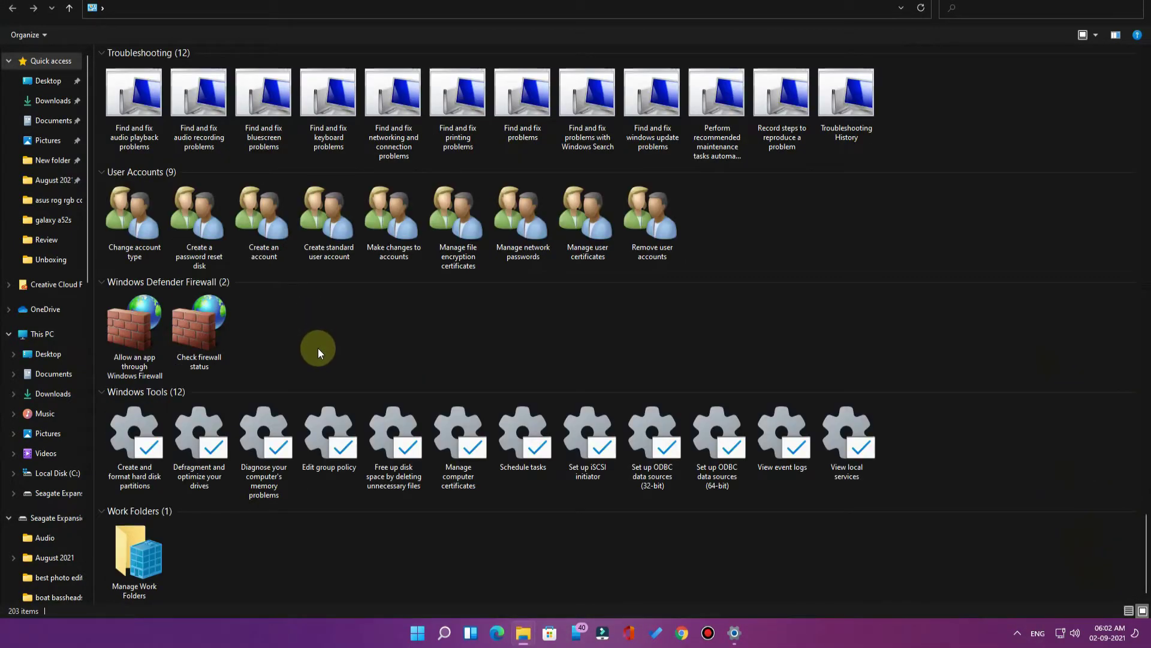
{"action": "scroll", "coordinate": [318, 348], "scroll_direction": "up", "scroll_amount": 10}
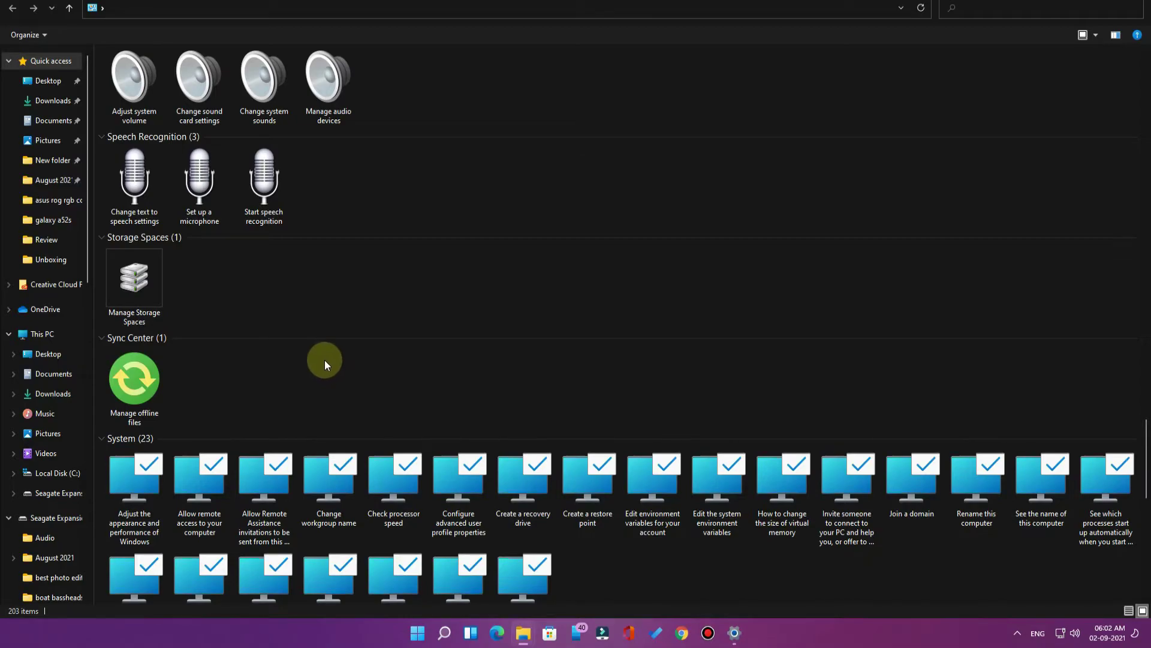
{"action": "scroll", "coordinate": [325, 360], "scroll_direction": "up", "scroll_amount": 5}
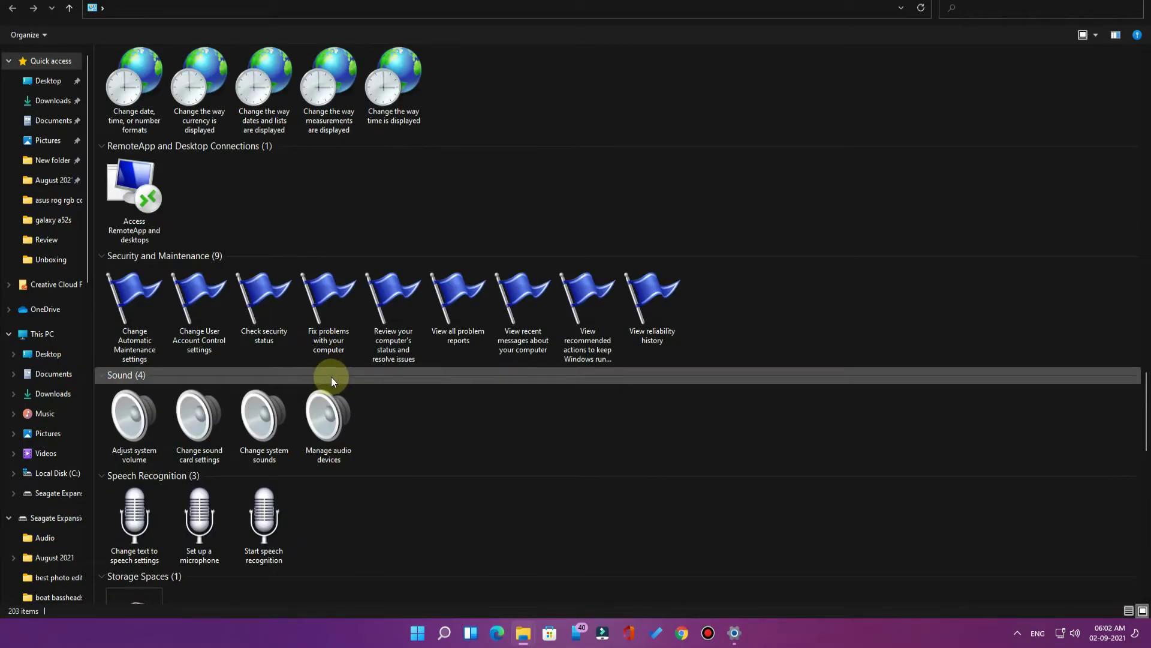
{"action": "scroll", "coordinate": [331, 378], "scroll_direction": "up", "scroll_amount": 7}
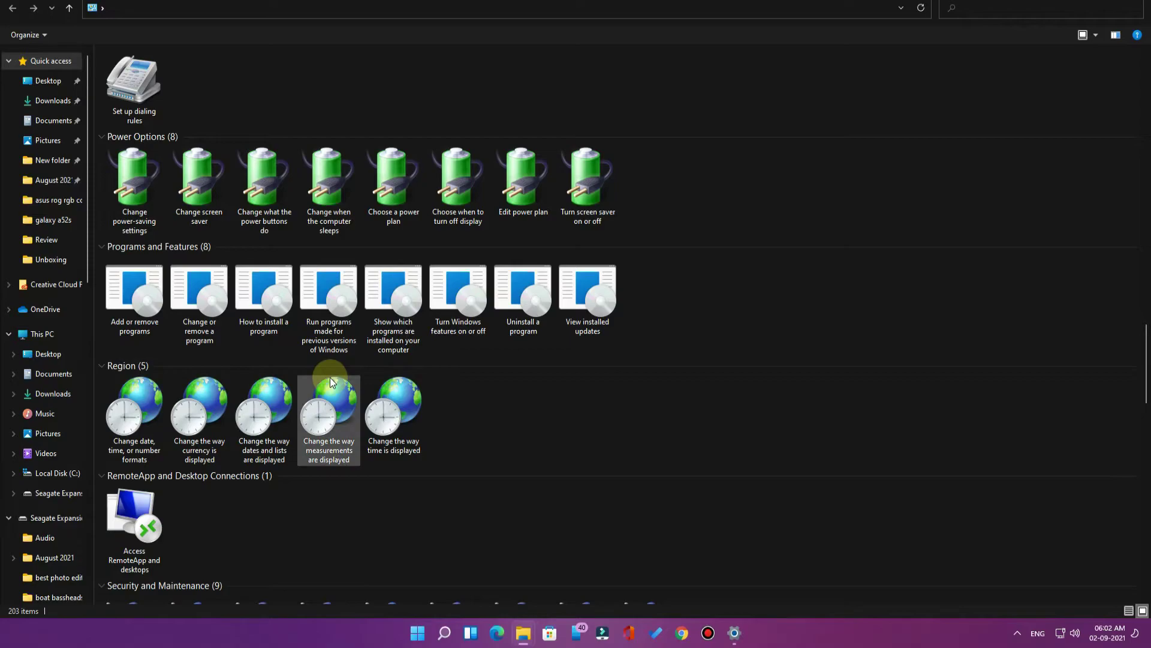
Open the Uninstall a program entry under Programs and Features and look through the installed programs.
{"action": "scroll", "coordinate": [326, 380], "scroll_direction": "down", "scroll_amount": 3}
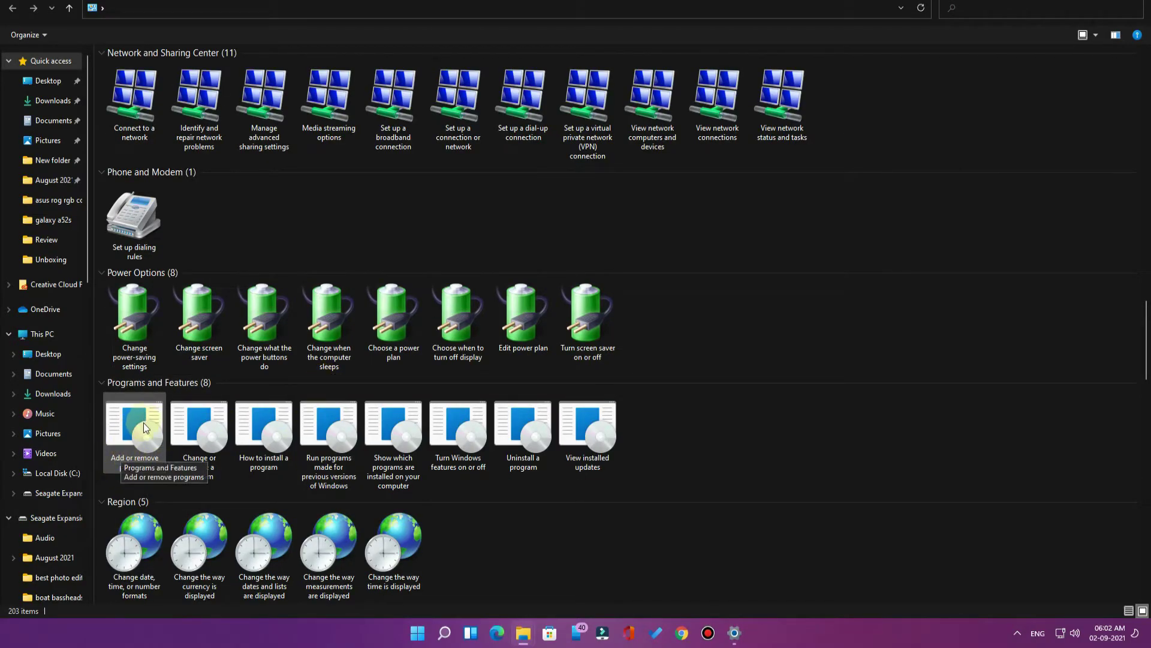
{"action": "double_click", "coordinate": [527, 440]}
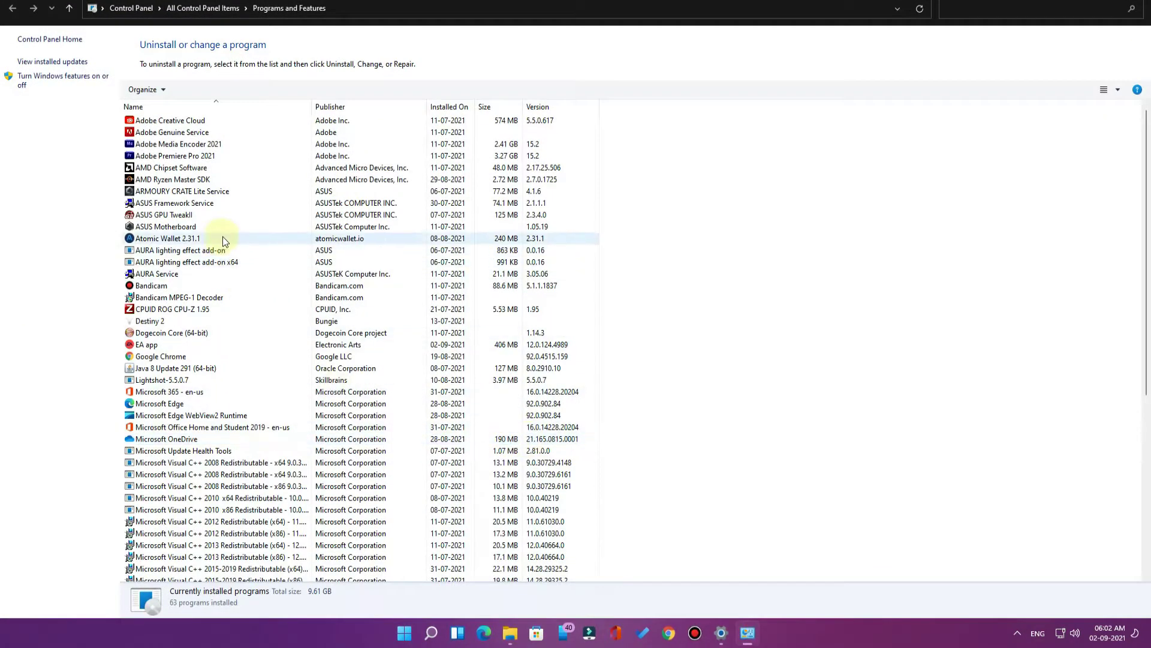
{"action": "scroll", "coordinate": [277, 375], "scroll_direction": "down", "scroll_amount": 6}
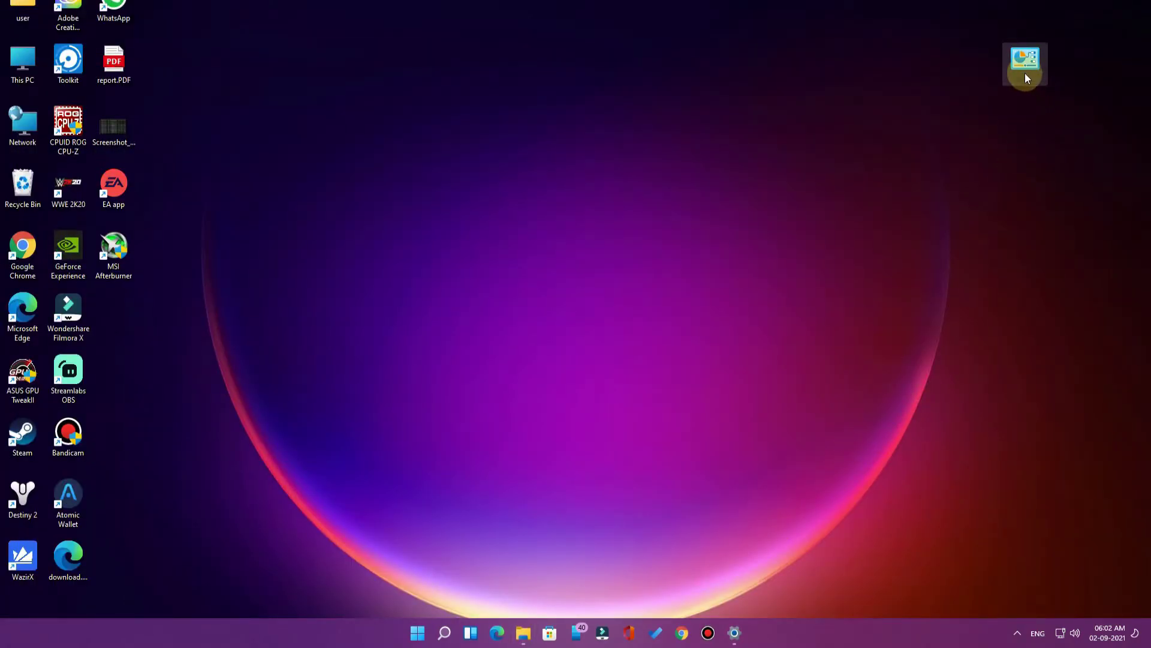
Reopen the GodMode folder in a maximized window and open the Auto-hide the taskbar entry under Taskbar and Navigation.
{"action": "double_click", "coordinate": [1025, 66]}
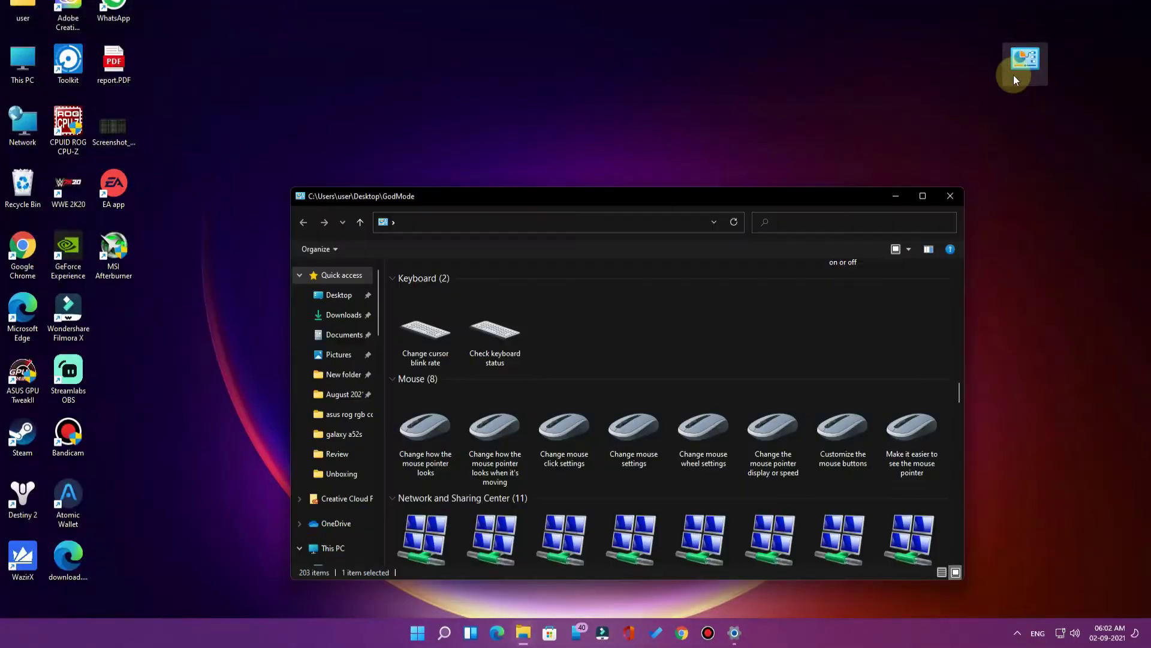
{"action": "double_click", "coordinate": [846, 198]}
{"action": "scroll", "coordinate": [442, 244], "scroll_direction": "down", "scroll_amount": 3}
{"action": "scroll", "coordinate": [462, 389], "scroll_direction": "down", "scroll_amount": 10}
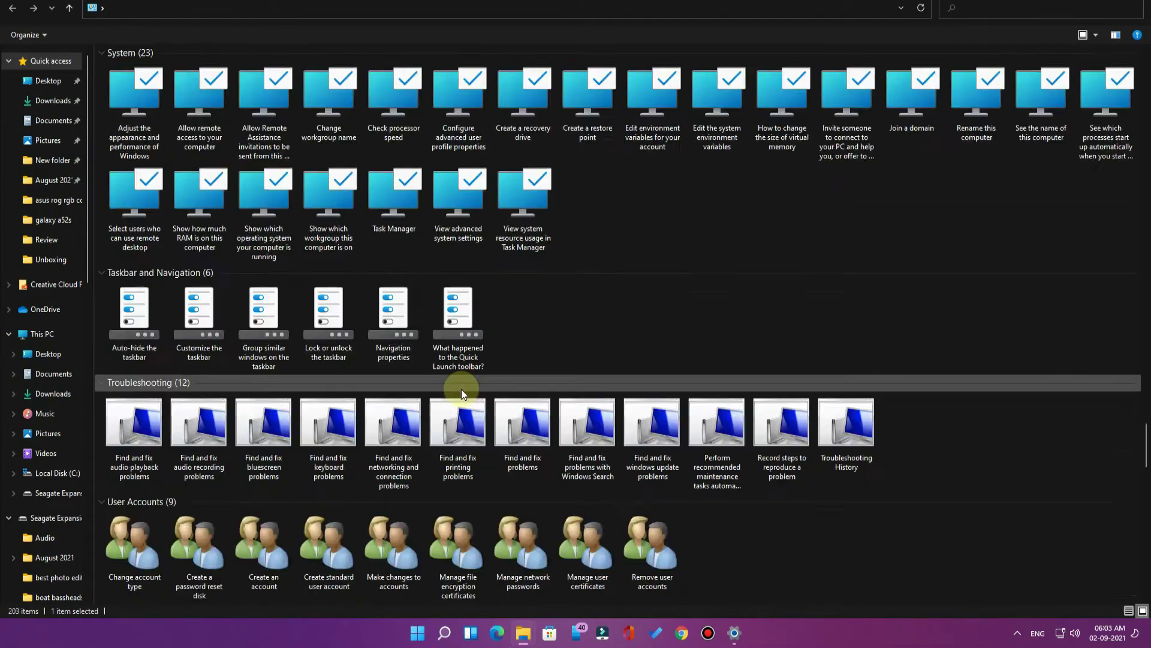
{"action": "scroll", "coordinate": [460, 400], "scroll_direction": "down", "scroll_amount": 3}
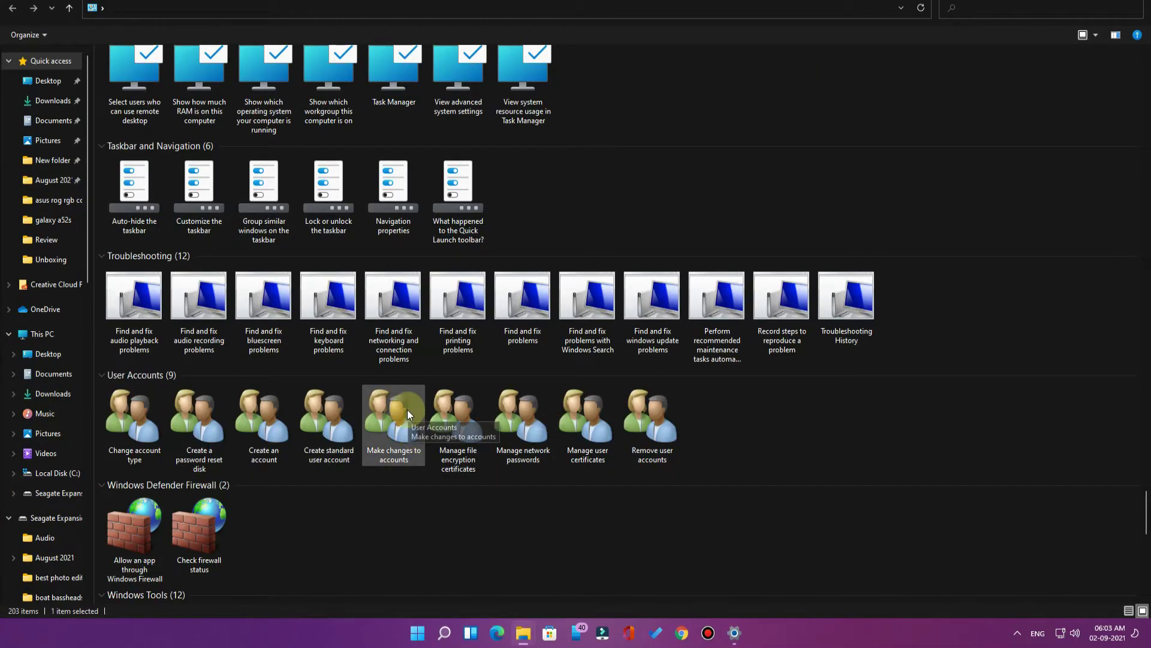
{"action": "scroll", "coordinate": [408, 411], "scroll_direction": "up", "scroll_amount": 3}
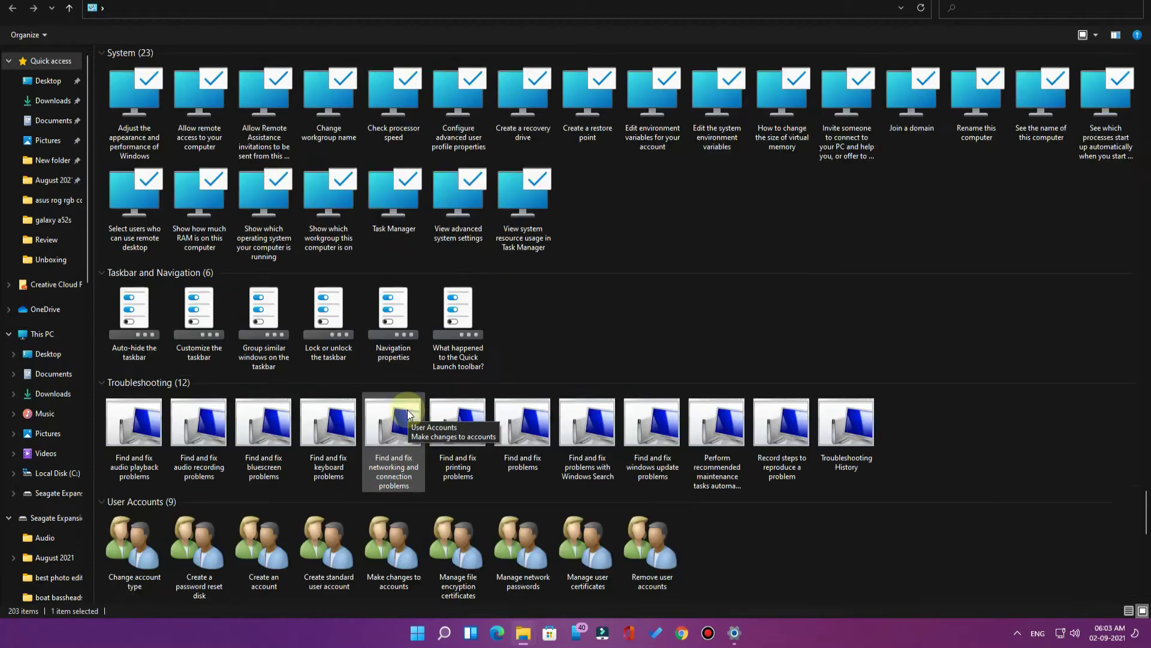
{"action": "double_click", "coordinate": [133, 324]}
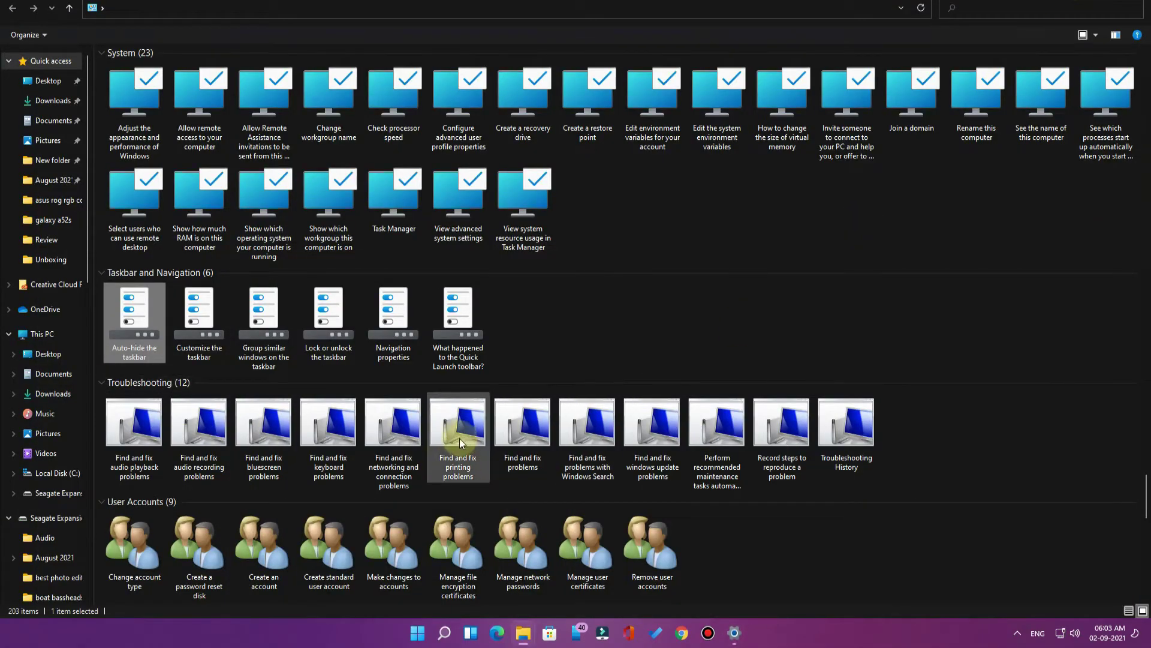
Open the Manage Storage Spaces entry under Storage Spaces, view its page, and close it.
{"action": "scroll", "coordinate": [459, 456], "scroll_direction": "down", "scroll_amount": 5}
{"action": "scroll", "coordinate": [468, 445], "scroll_direction": "up", "scroll_amount": 10}
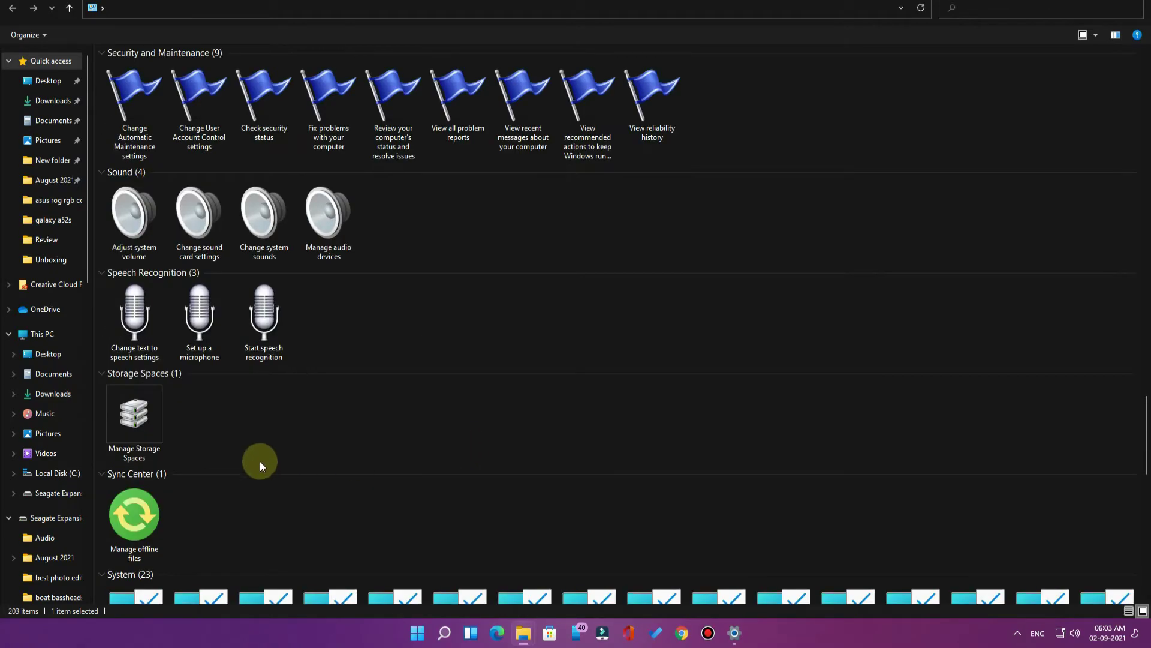
{"action": "double_click", "coordinate": [146, 416]}
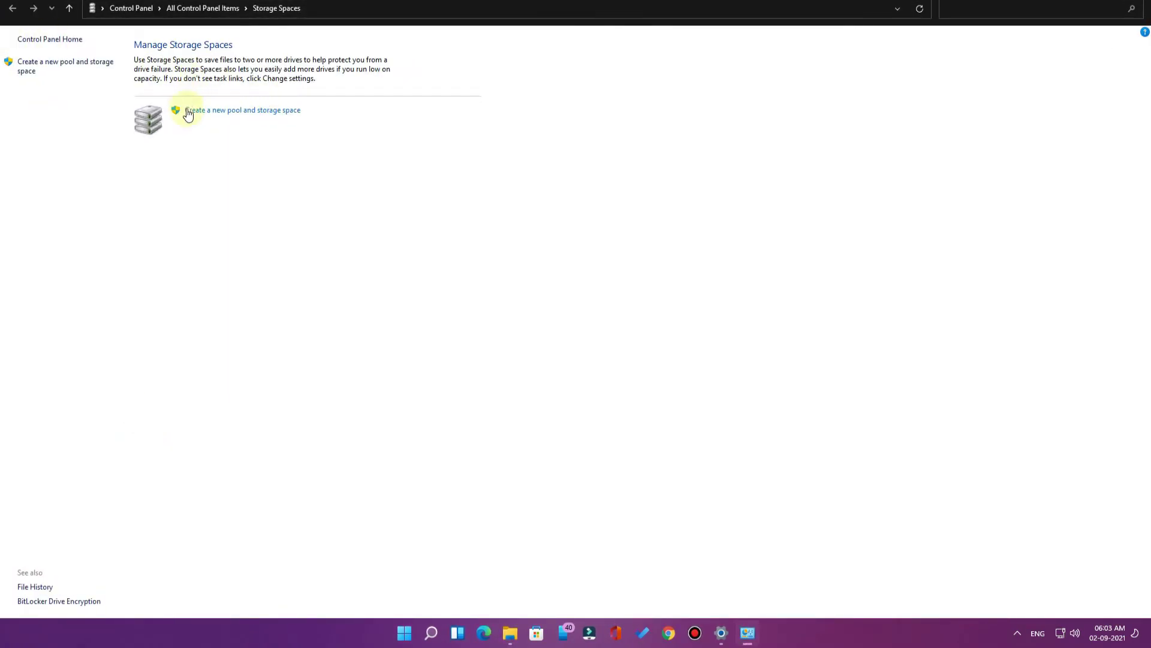
{"action": "left_click", "coordinate": [1142, 2]}
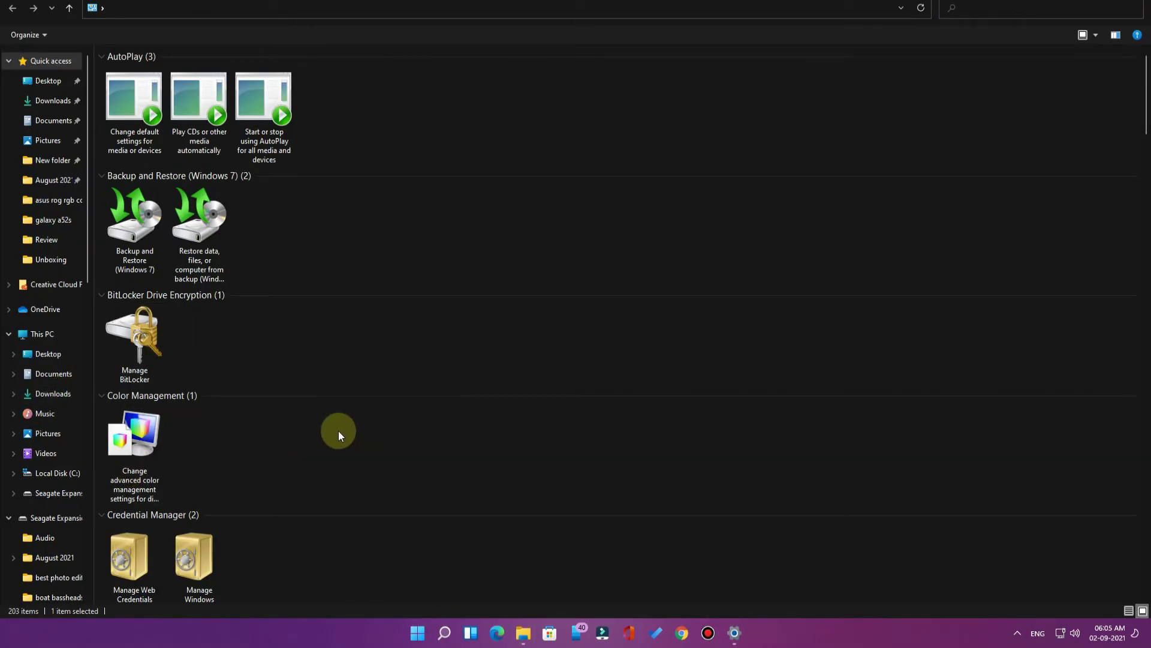
Look through the GodMode setting categories from AutoPlay down to Sync Center.
{"action": "scroll", "coordinate": [336, 429], "scroll_direction": "down", "scroll_amount": 20}
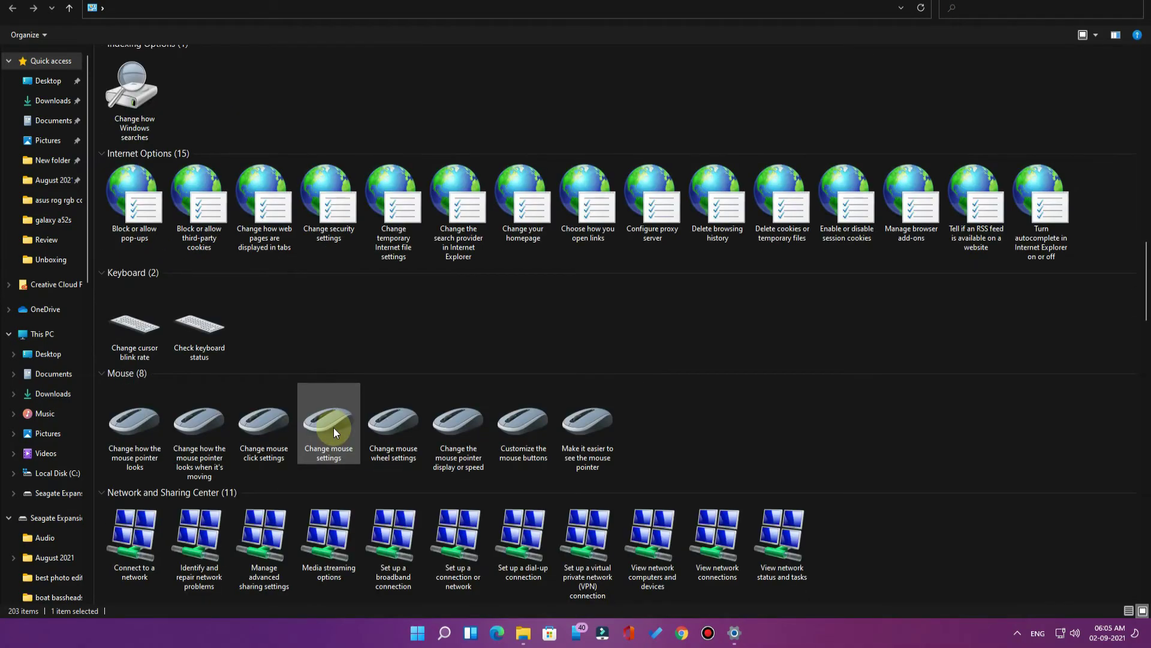
{"action": "scroll", "coordinate": [331, 429], "scroll_direction": "down", "scroll_amount": 5}
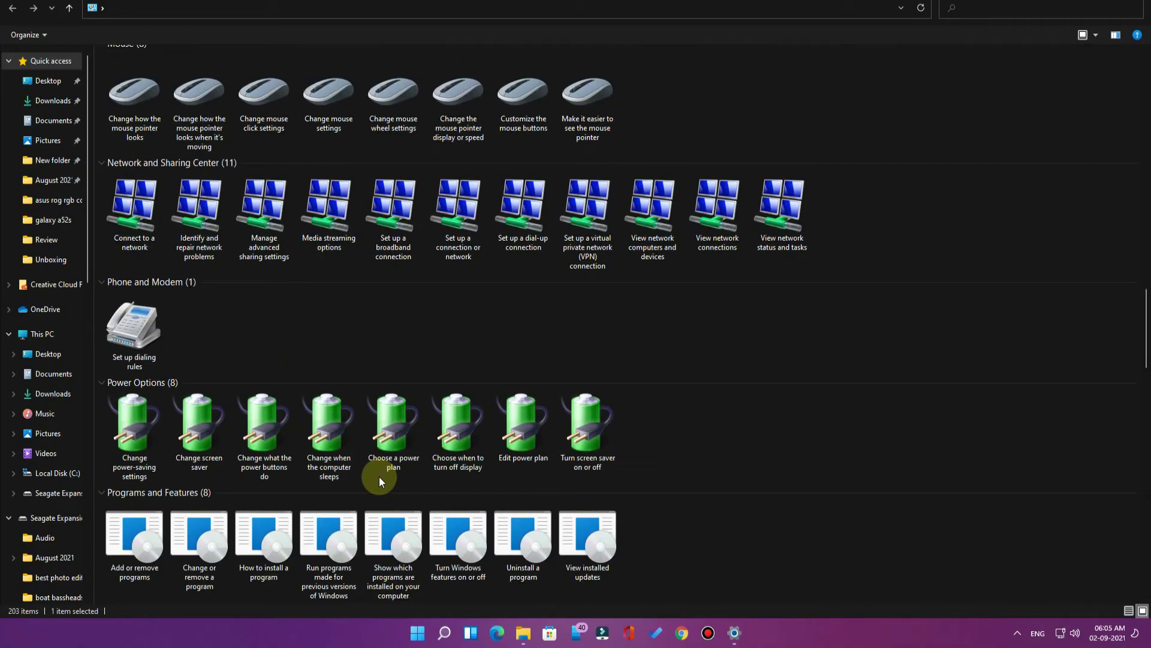
{"action": "scroll", "coordinate": [379, 477], "scroll_direction": "down", "scroll_amount": 5}
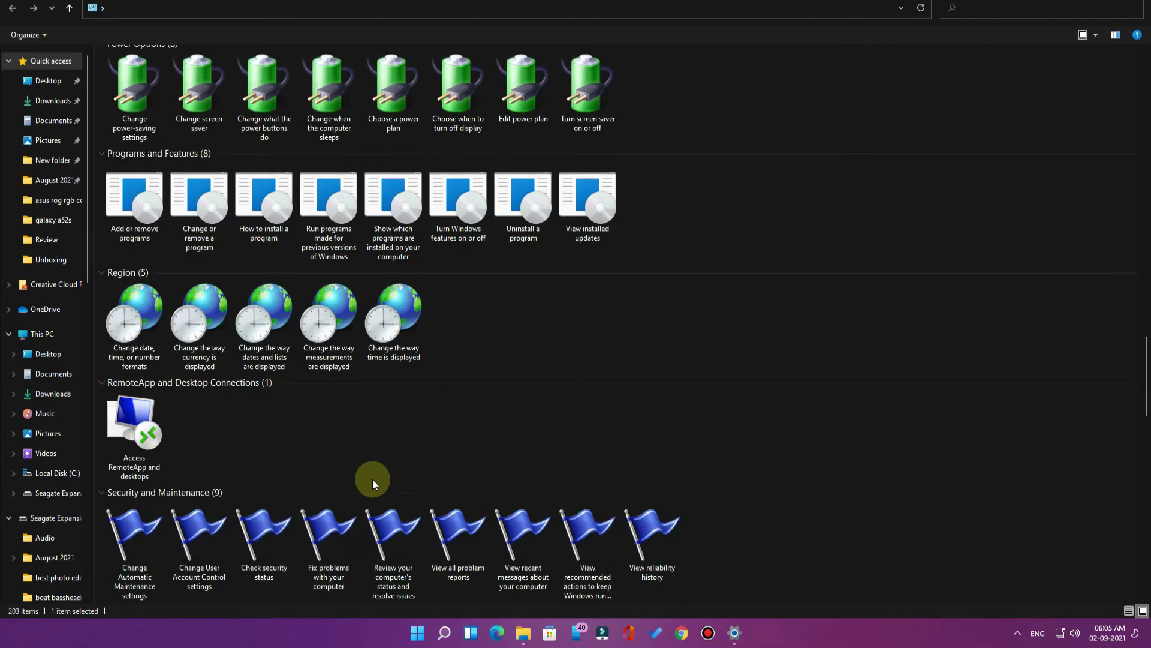
{"action": "scroll", "coordinate": [372, 480], "scroll_direction": "up", "scroll_amount": 20}
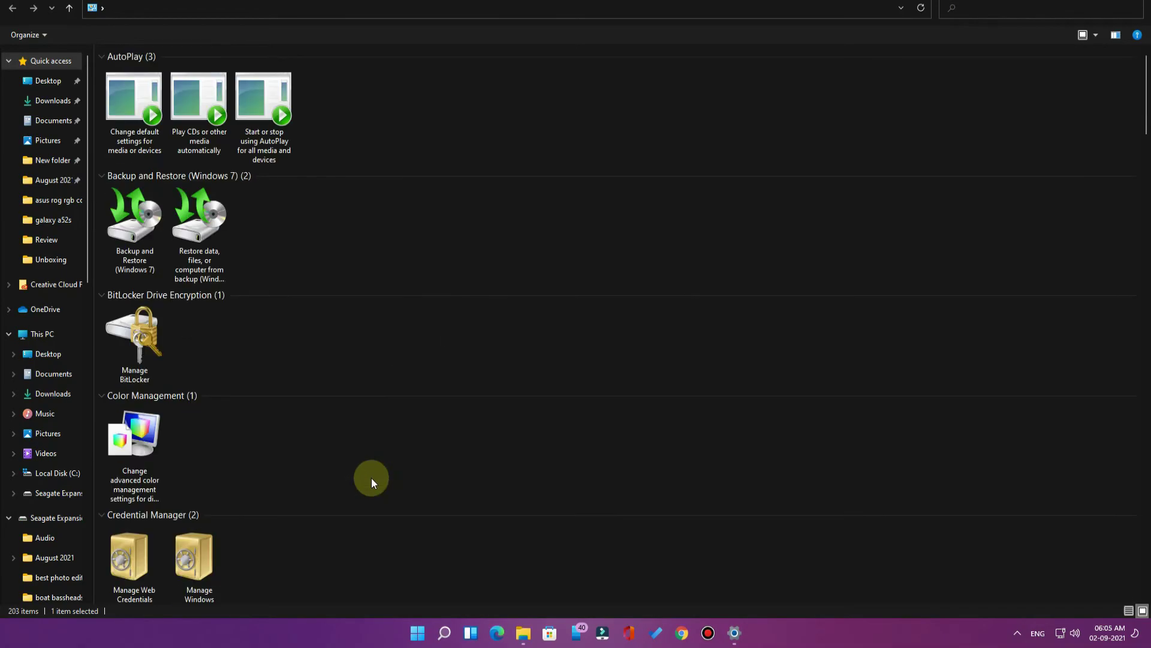
{"action": "scroll", "coordinate": [368, 476], "scroll_direction": "down", "scroll_amount": 20}
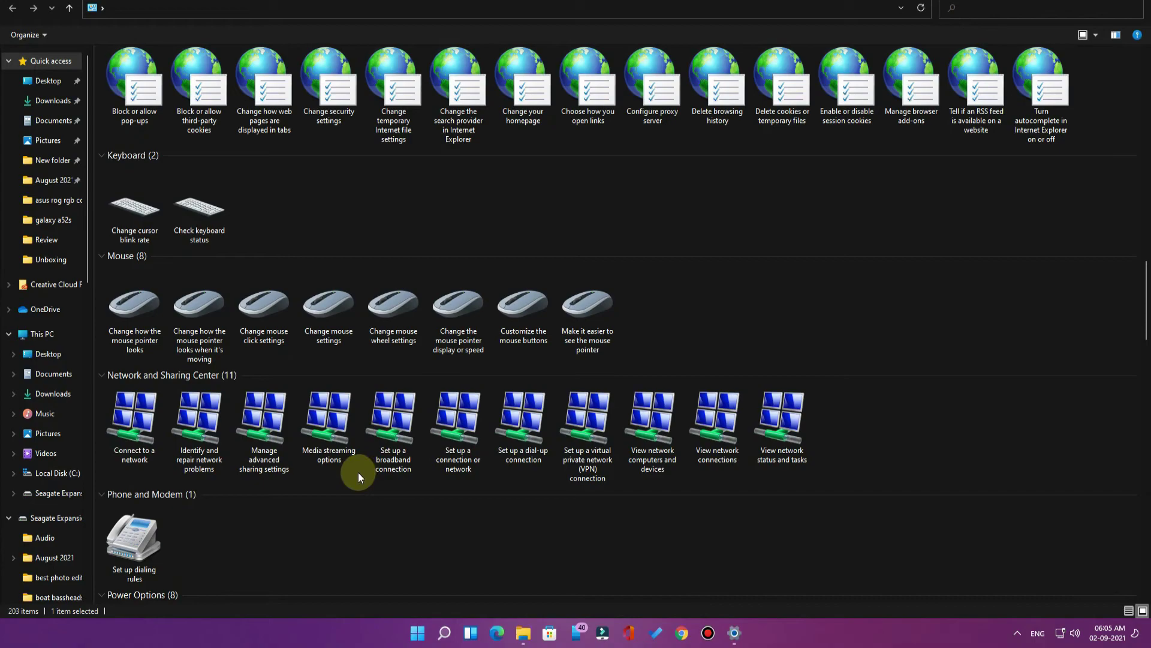
{"action": "scroll", "coordinate": [358, 471], "scroll_direction": "down", "scroll_amount": 12}
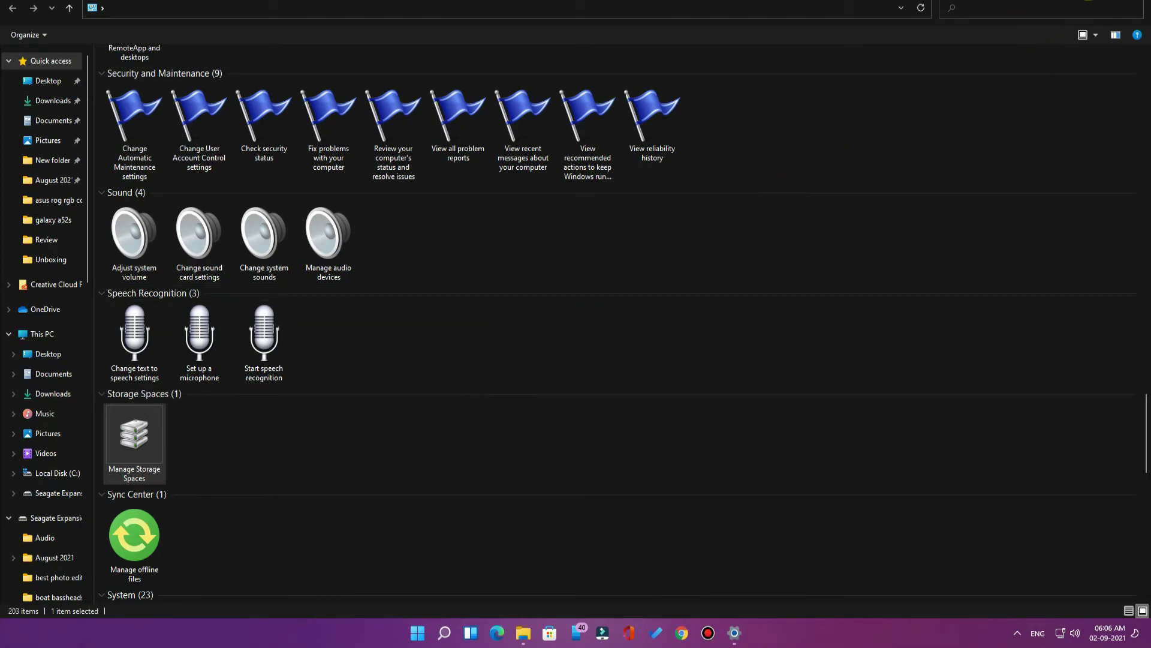
Return to the desktop by minimizing the open windows and refresh it.
{"action": "key", "text": "super+d"}
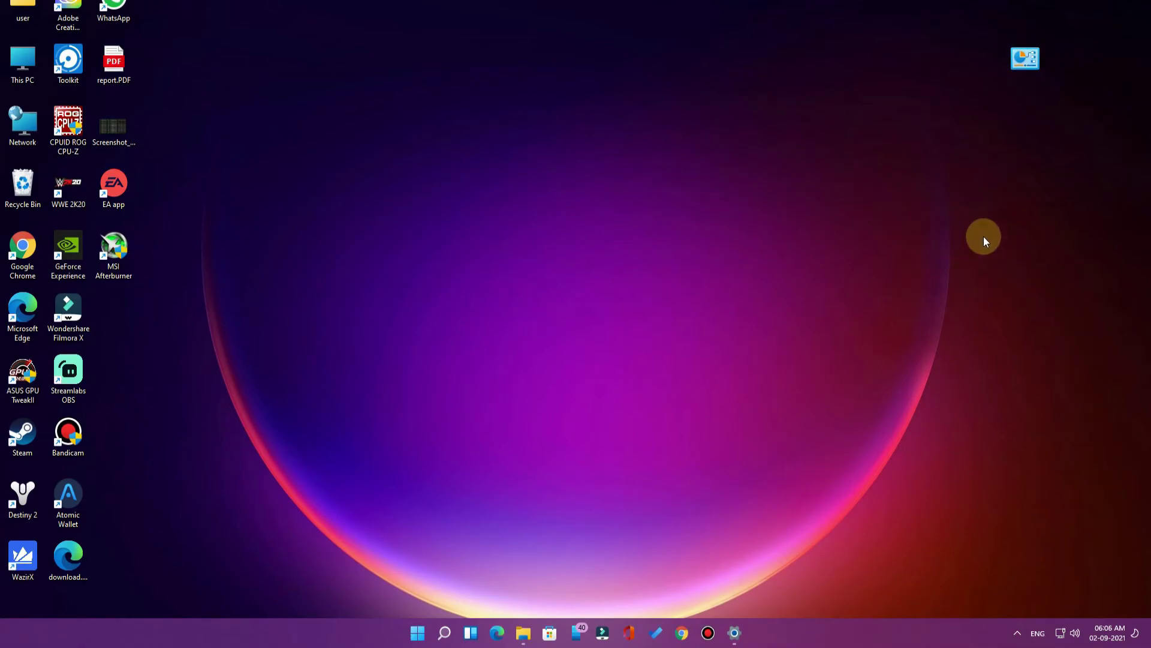
{"action": "right_click", "coordinate": [797, 191]}
{"action": "left_click", "coordinate": [848, 246]}
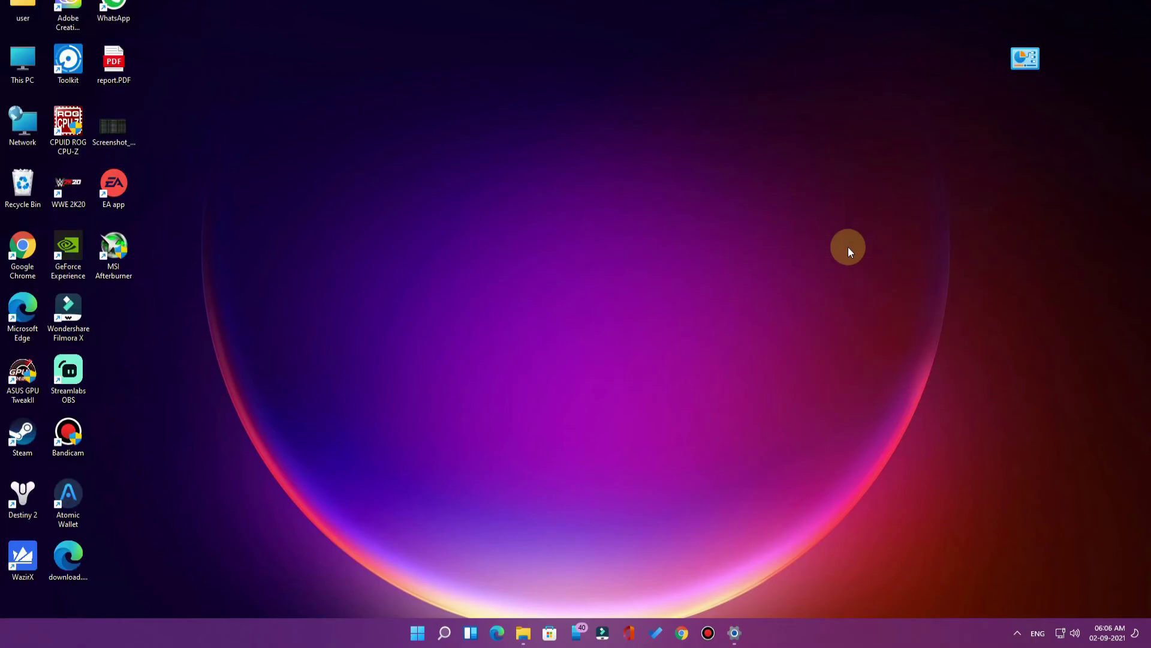